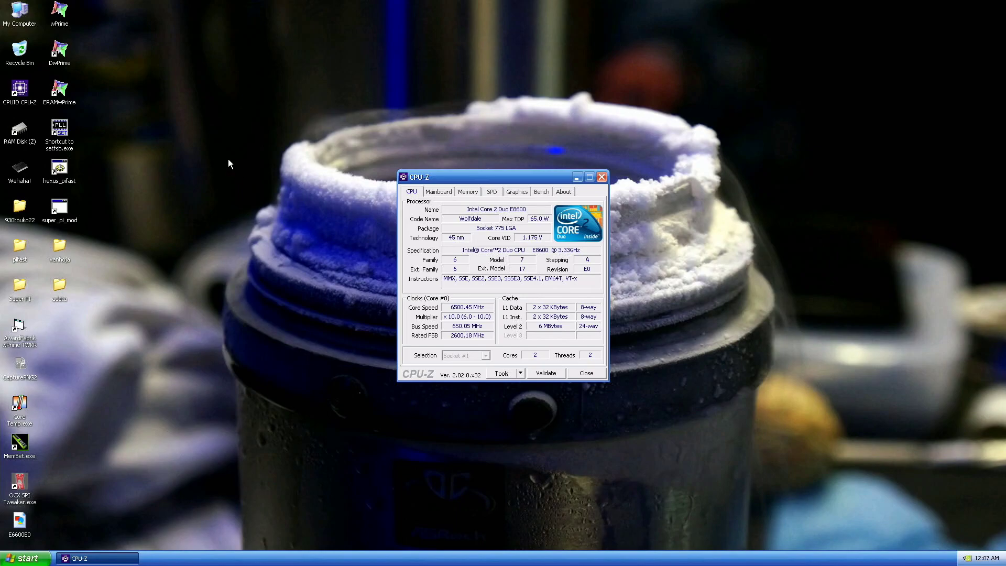
- Move CPU-Z to the top-left, check the Memory and Mainboard tabs, then return to the 6500 MHz CPU page
{"action": "left_click_drag", "start_coordinate": [448, 140], "coordinate": [323, 32]}
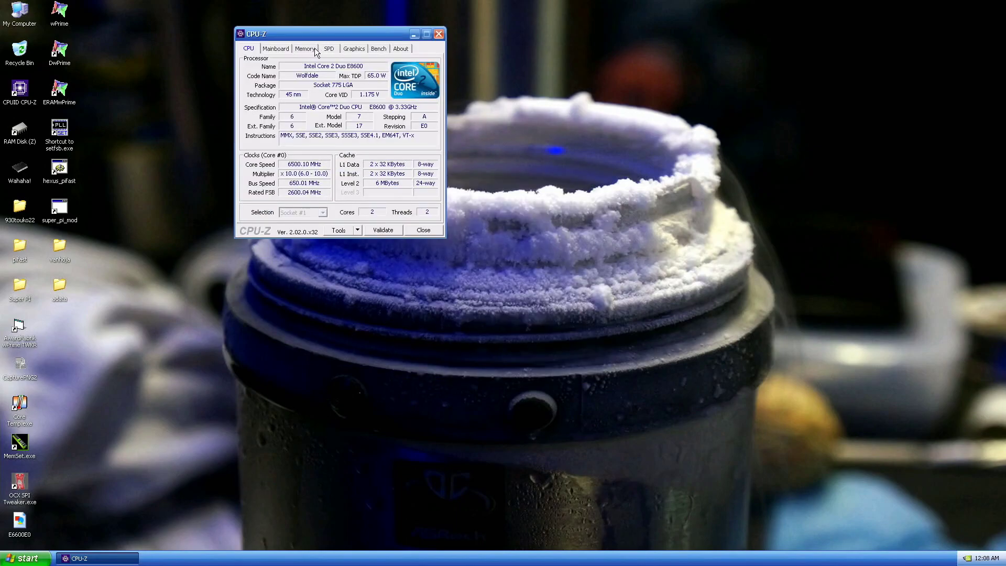
{"action": "left_click", "coordinate": [308, 52]}
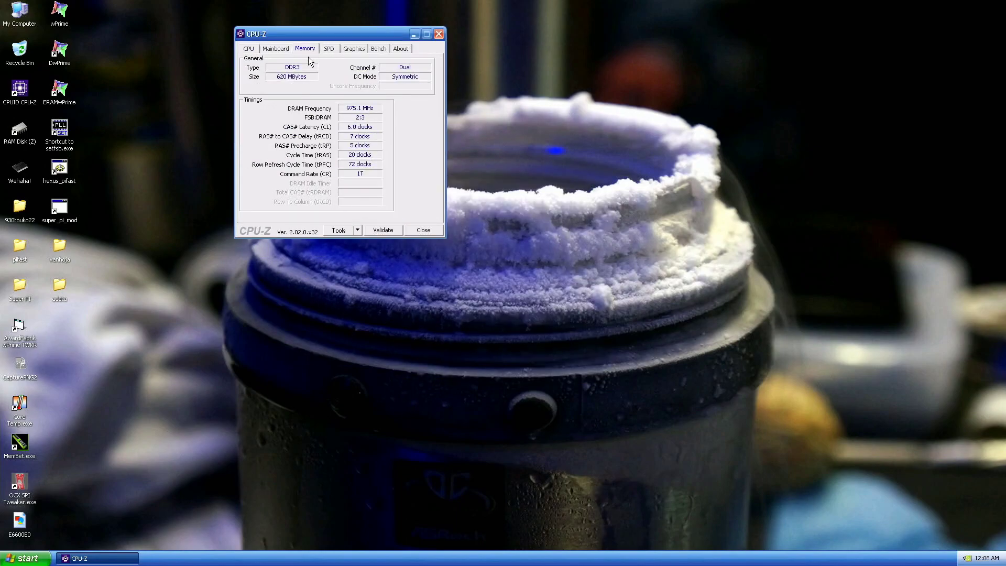
{"action": "left_click", "coordinate": [250, 48]}
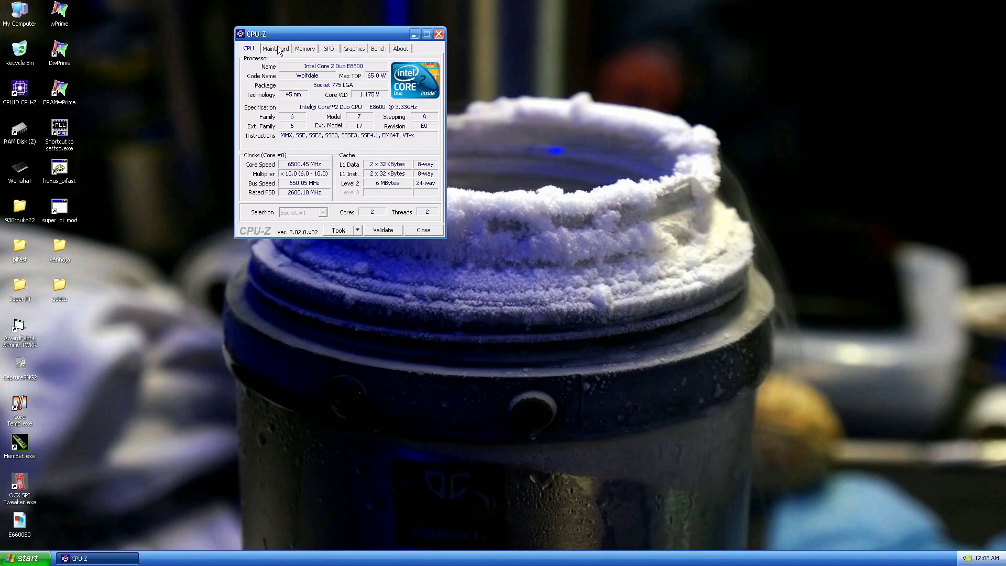
{"action": "left_click", "coordinate": [277, 49]}
{"action": "left_click", "coordinate": [248, 49]}
{"action": "left_click", "coordinate": [16, 180]}
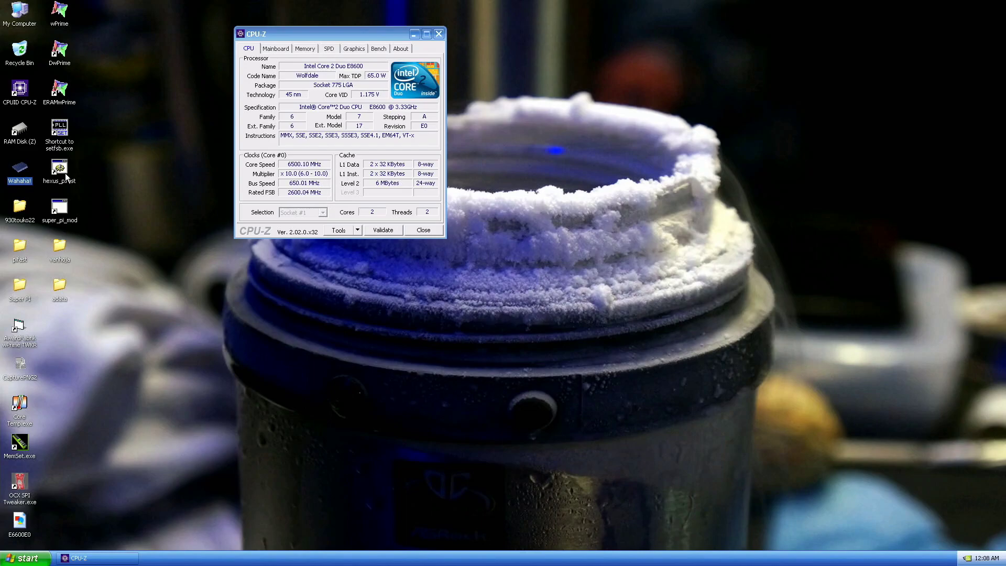
- Run HEXUS PiFast to a passing 14.39-second result, then shift CPU-Z right and launch SetFSB
{"action": "double_click", "coordinate": [59, 170]}
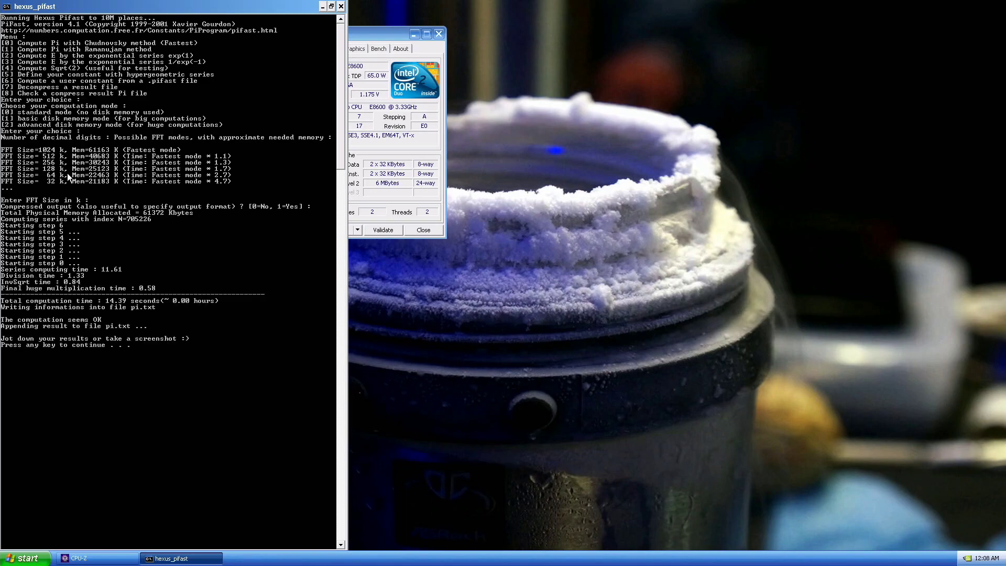
{"action": "key", "text": "Return"}
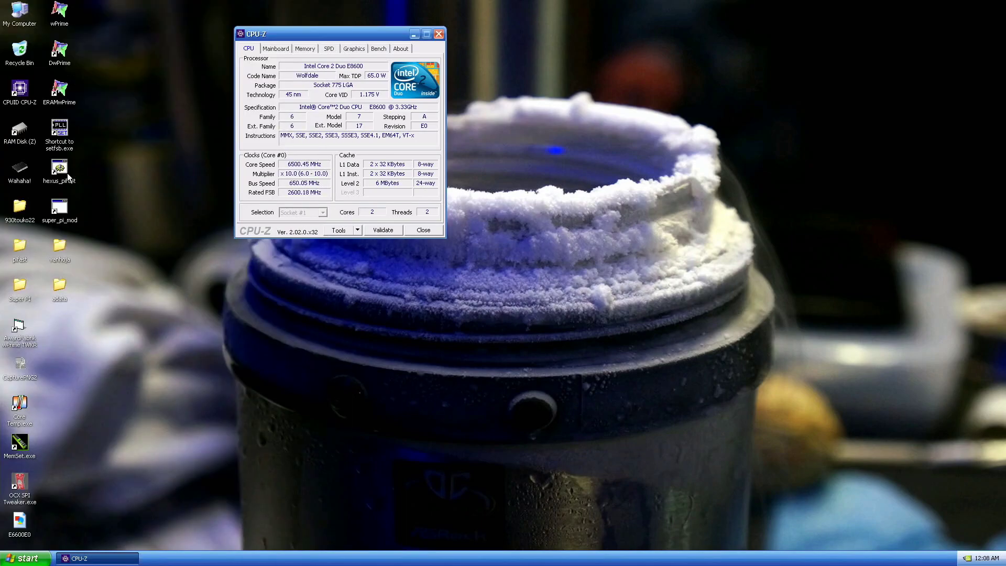
{"action": "left_click_drag", "start_coordinate": [297, 30], "coordinate": [549, 31]}
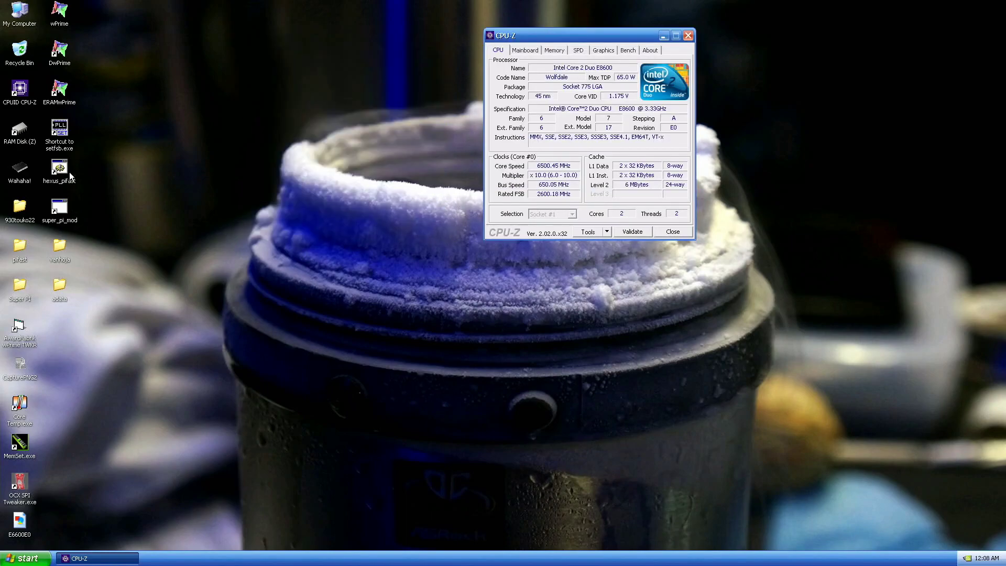
{"action": "left_click", "coordinate": [57, 136]}
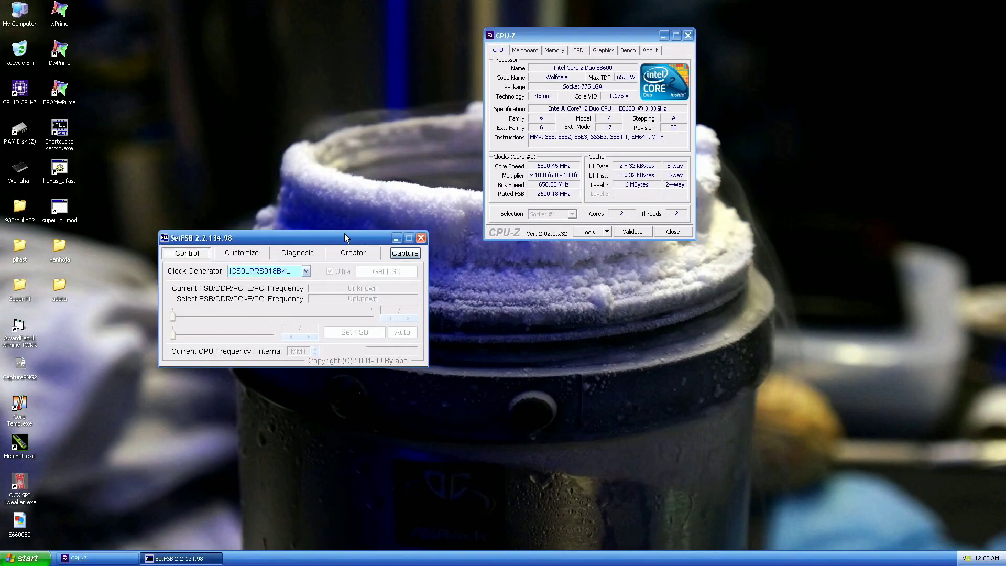
- Raise the FSB to 655.4 MHz (about 6554 MHz core) and rerun PiFast, passing in 14.25 seconds
{"action": "left_click_drag", "start_coordinate": [344, 234], "coordinate": [328, 104]}
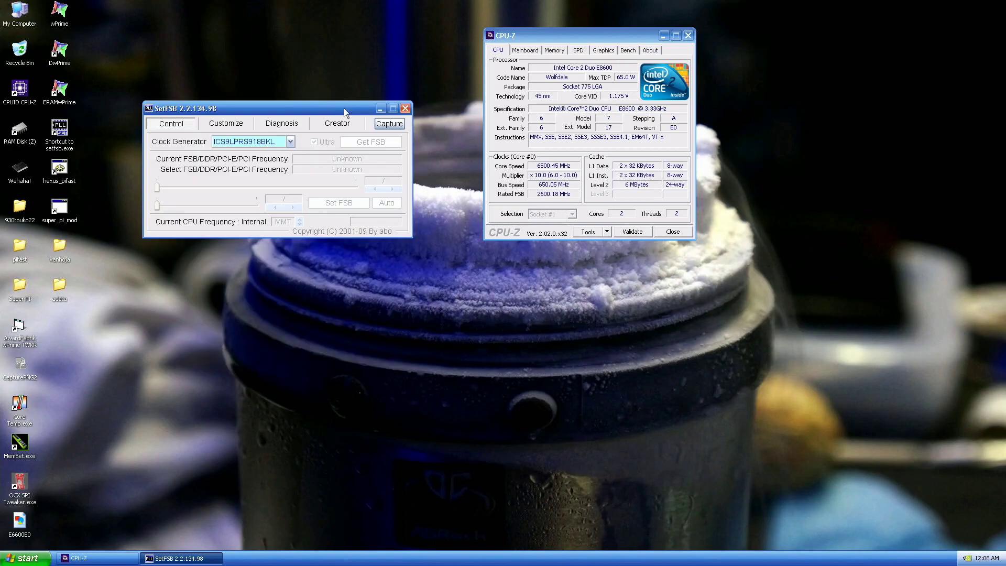
{"action": "left_click", "coordinate": [392, 189]}
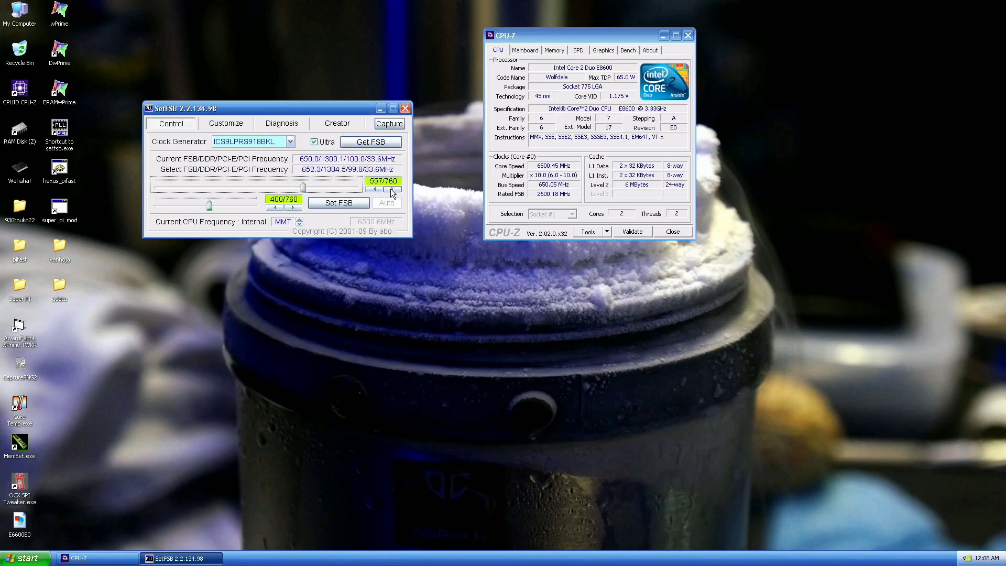
{"action": "left_click", "coordinate": [363, 201]}
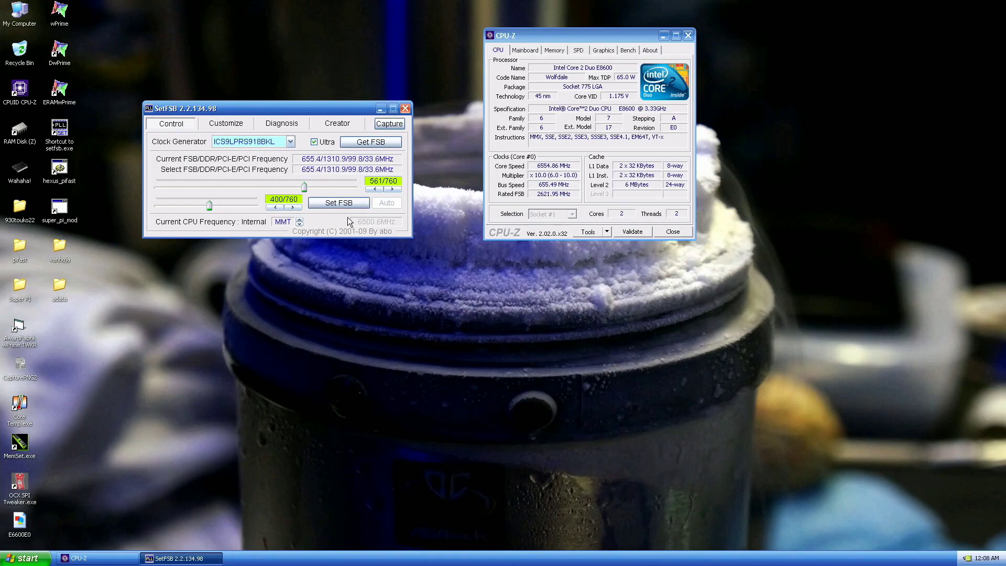
{"action": "left_click", "coordinate": [404, 109]}
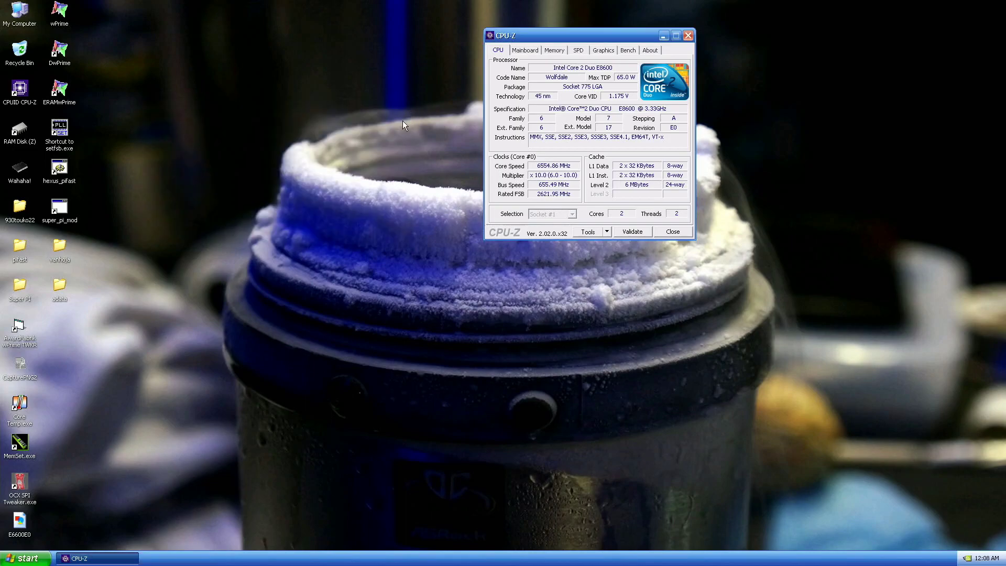
{"action": "left_click", "coordinate": [59, 169]}
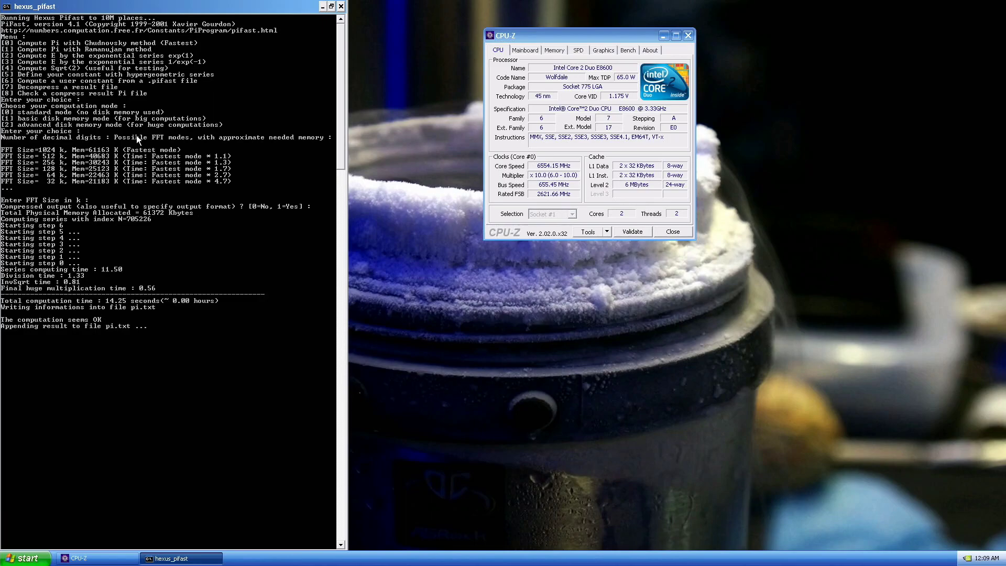
{"action": "key", "text": "Return"}
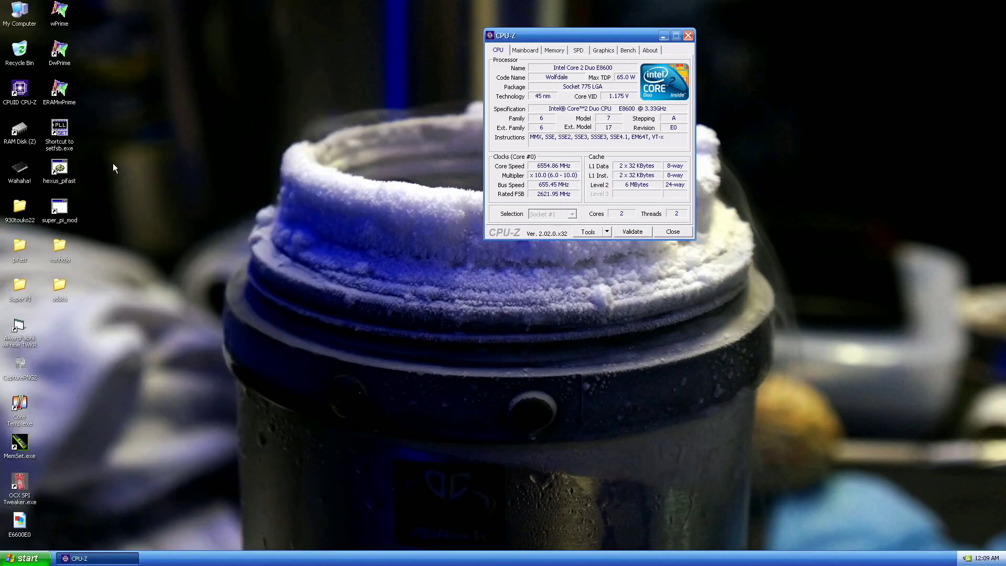
- Step the SetFSB bus up to 660.2 MHz for about 6602 MHz core, then close SetFSB
{"action": "double_click", "coordinate": [72, 143]}
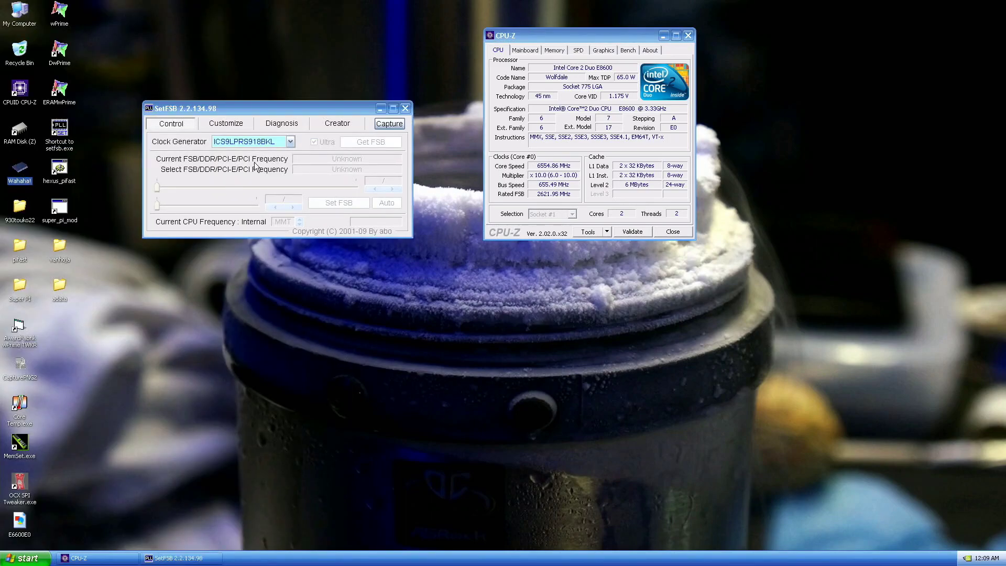
{"action": "left_click", "coordinate": [393, 190]}
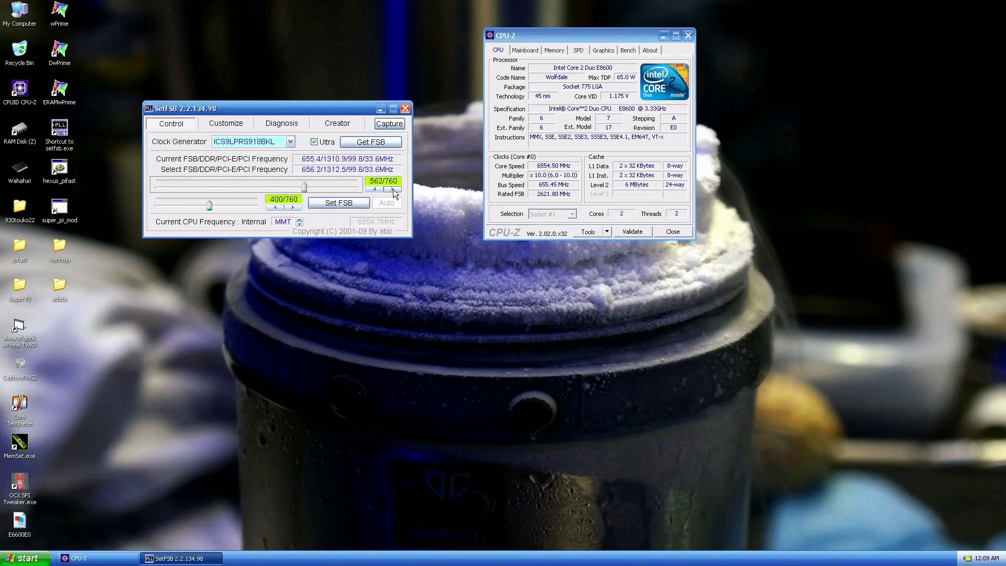
{"action": "left_click", "coordinate": [392, 189]}
{"action": "left_click", "coordinate": [353, 203]}
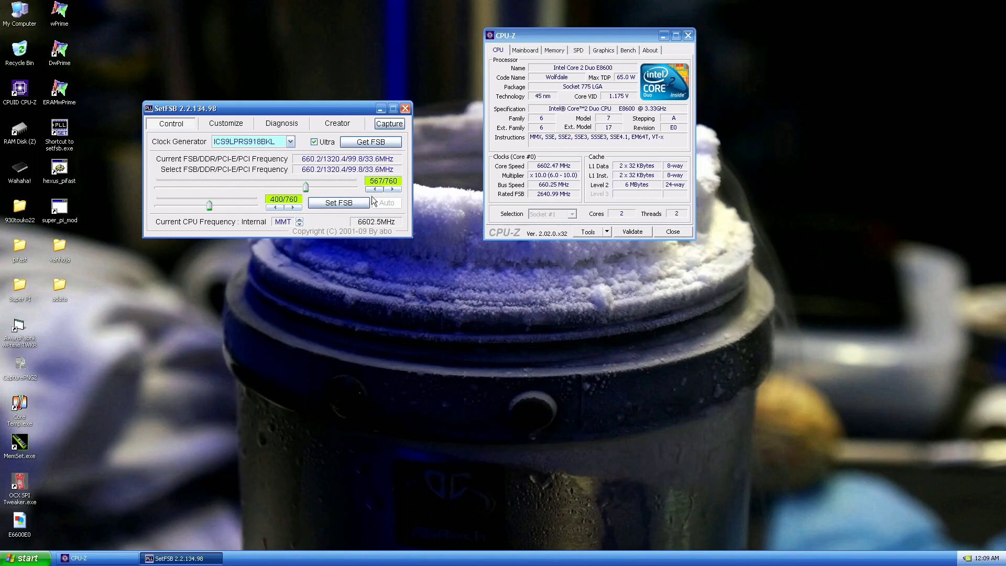
{"action": "left_click", "coordinate": [405, 108]}
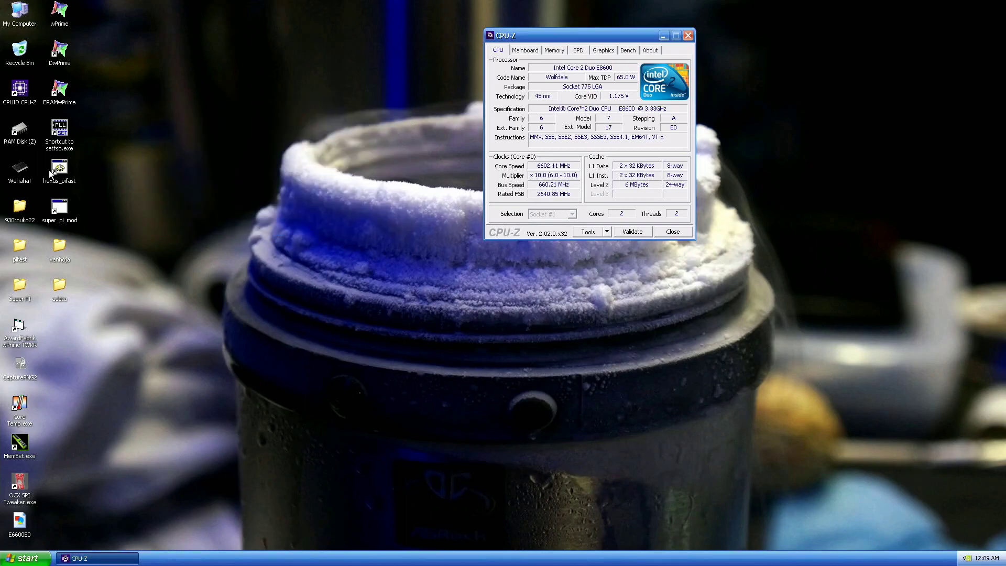
- Run hexus_pifast at 6602 MHz; it finishes in 14.16 seconds with a computation error
{"action": "left_click", "coordinate": [21, 171]}
{"action": "left_click", "coordinate": [65, 172]}
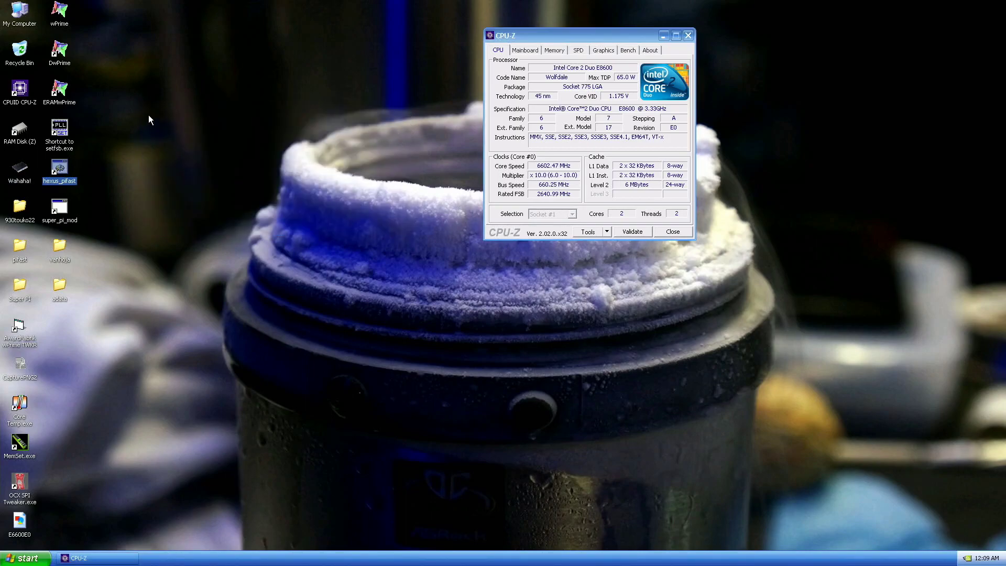
{"action": "key", "text": "Return"}
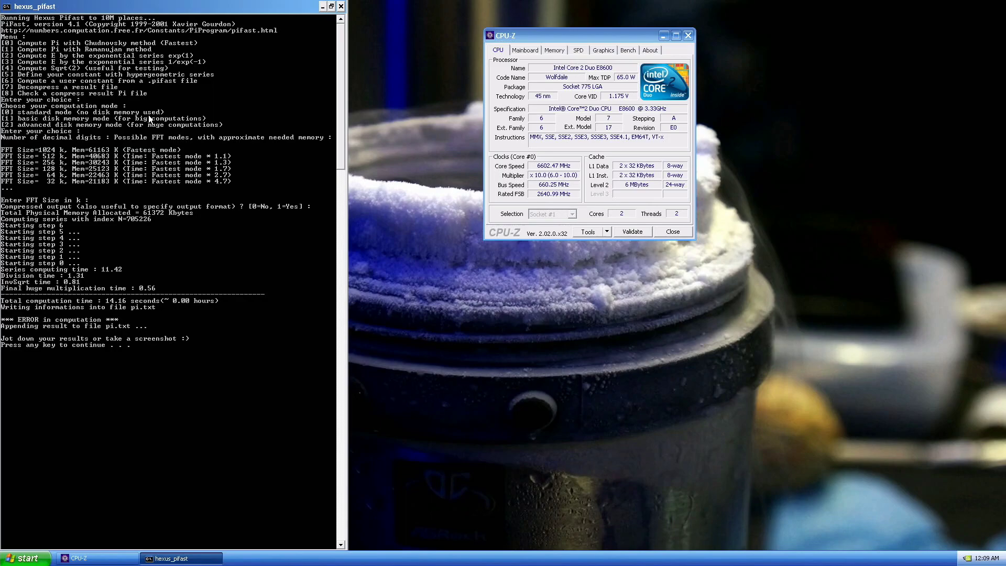
{"action": "key", "text": "Return"}
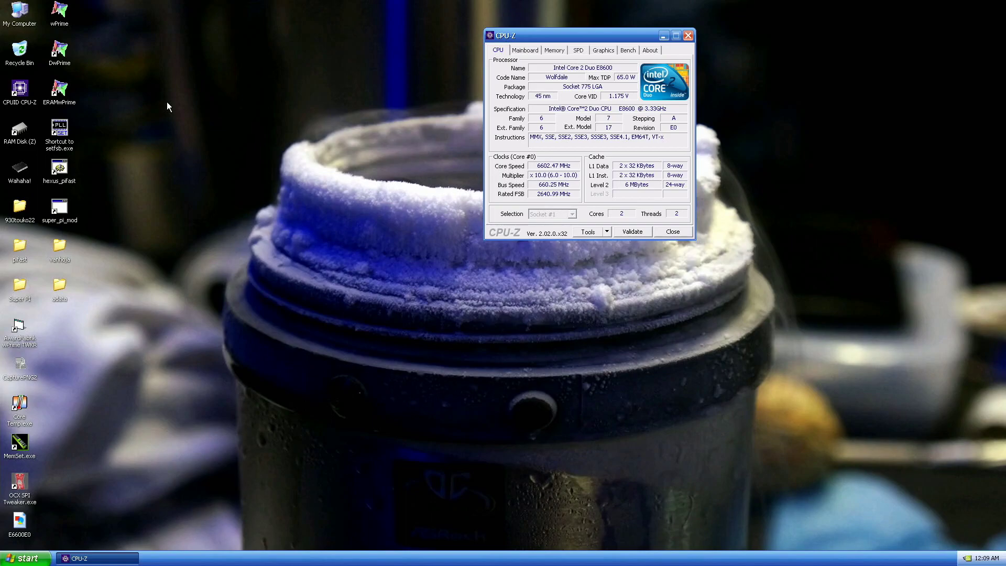
- Close CPU-Z and rerun PiFast, which passes with a 14.09-second computation time
{"action": "left_click", "coordinate": [676, 233]}
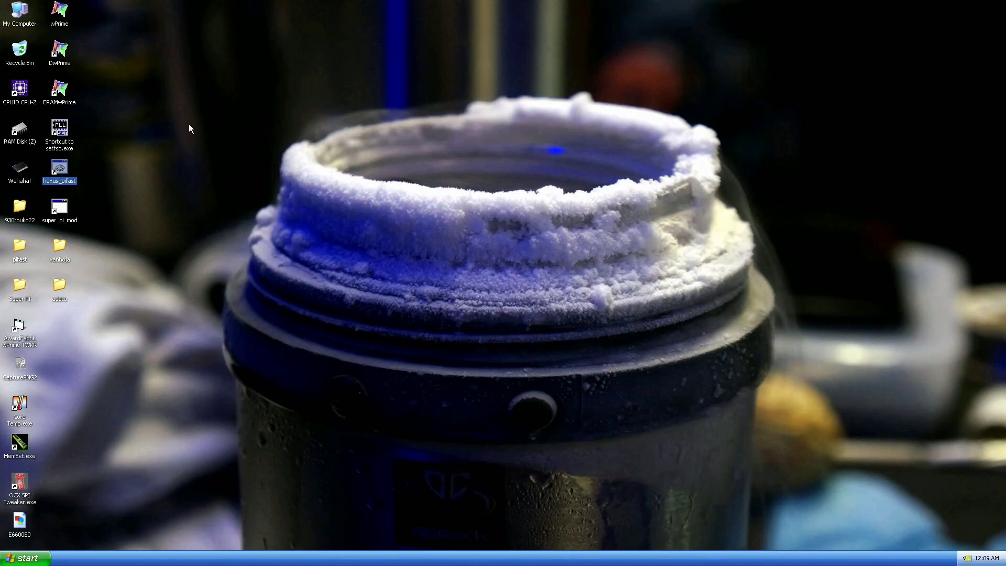
{"action": "key", "text": "Return"}
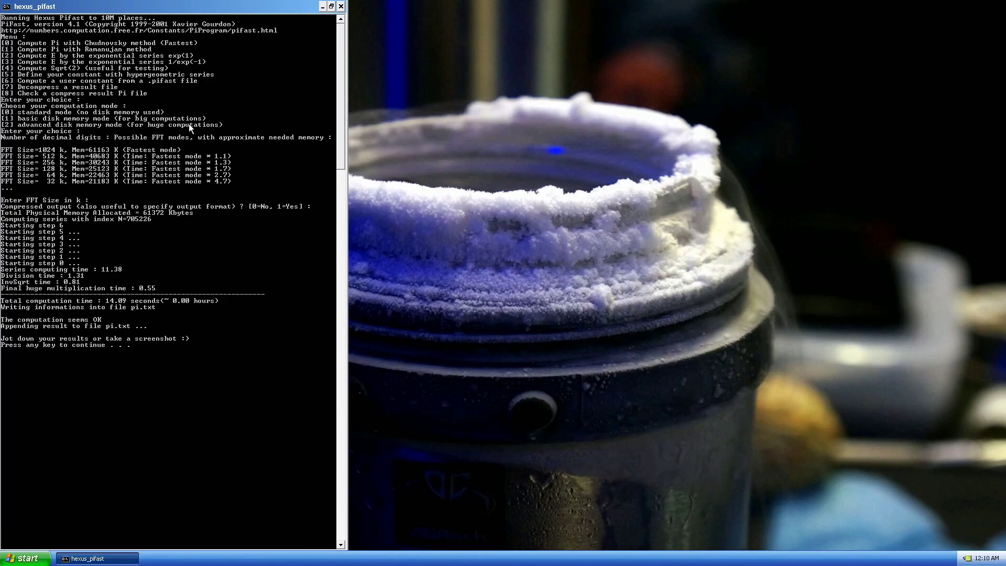
{"action": "key", "text": "Return"}
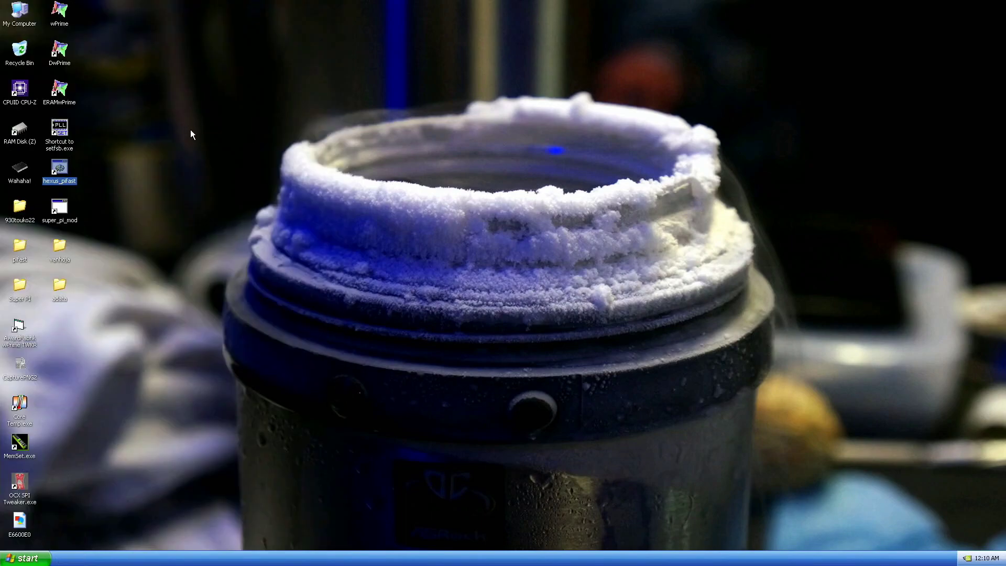
- Raise the SetFSB bus two steps to 665 MHz and start another PiFast run, finishing in 13.86 seconds
{"action": "double_click", "coordinate": [68, 134]}
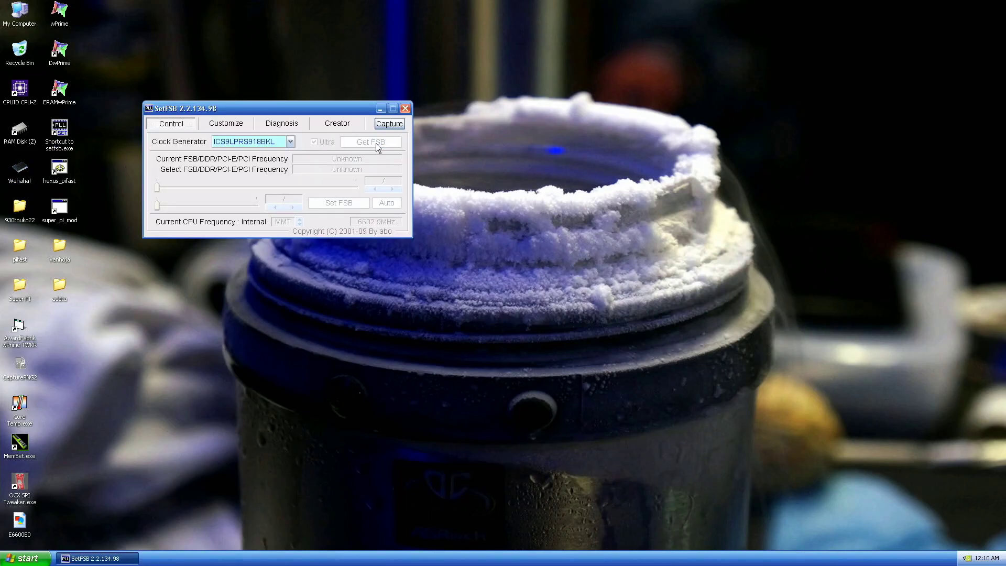
{"action": "left_click", "coordinate": [394, 189]}
{"action": "left_click", "coordinate": [394, 189]}
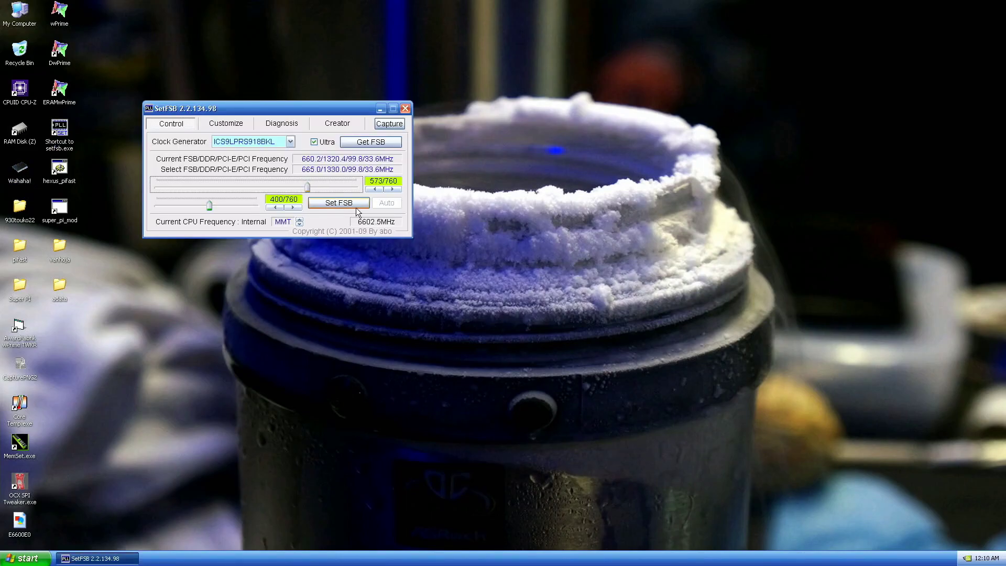
{"action": "left_click", "coordinate": [354, 204]}
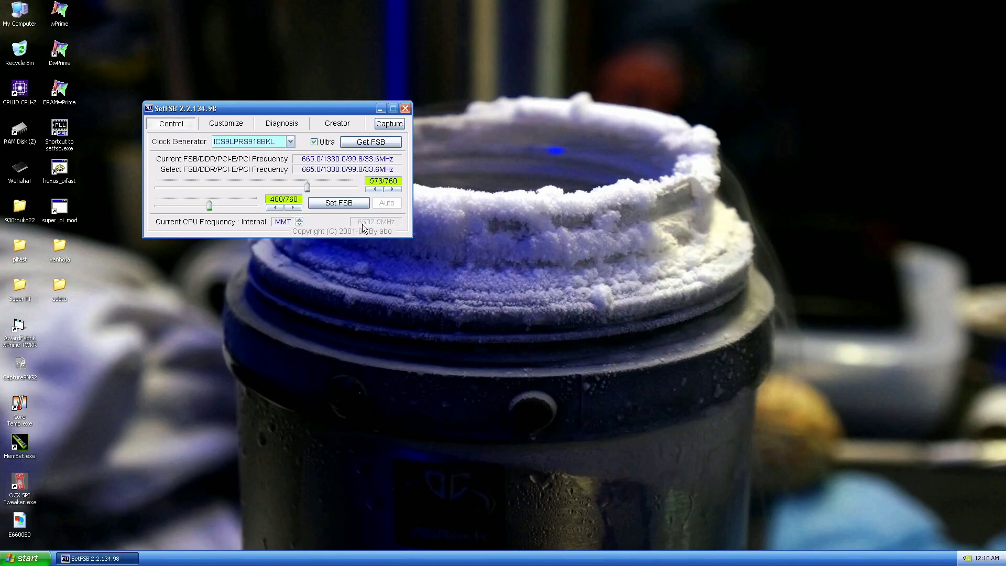
{"action": "left_click", "coordinate": [407, 111]}
{"action": "left_click", "coordinate": [31, 178]}
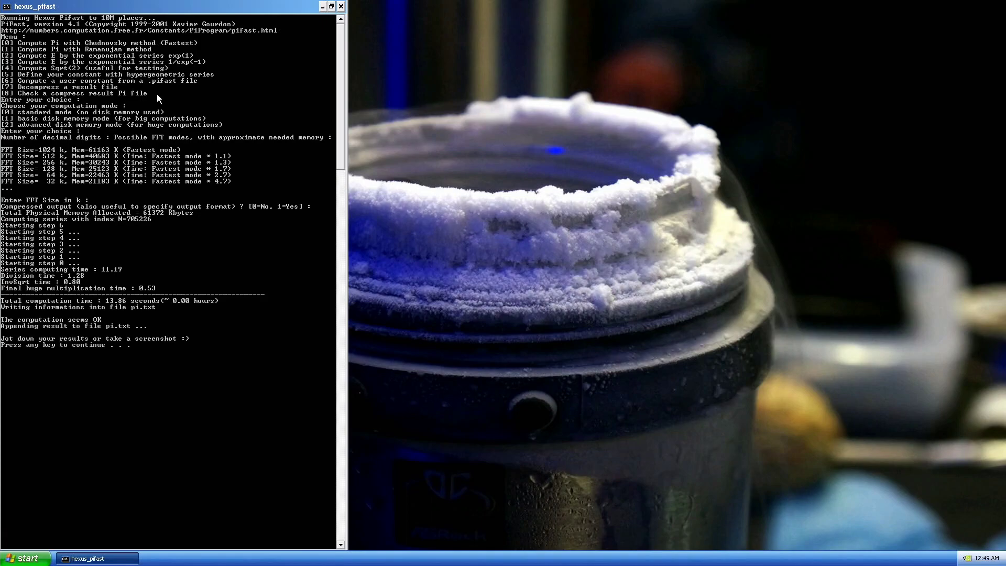
- Move the PiFast console right and place CPU-Z CPU and Memory windows along the top
{"action": "left_click_drag", "start_coordinate": [163, 7], "coordinate": [740, 7]}
{"action": "double_click", "coordinate": [20, 102]}
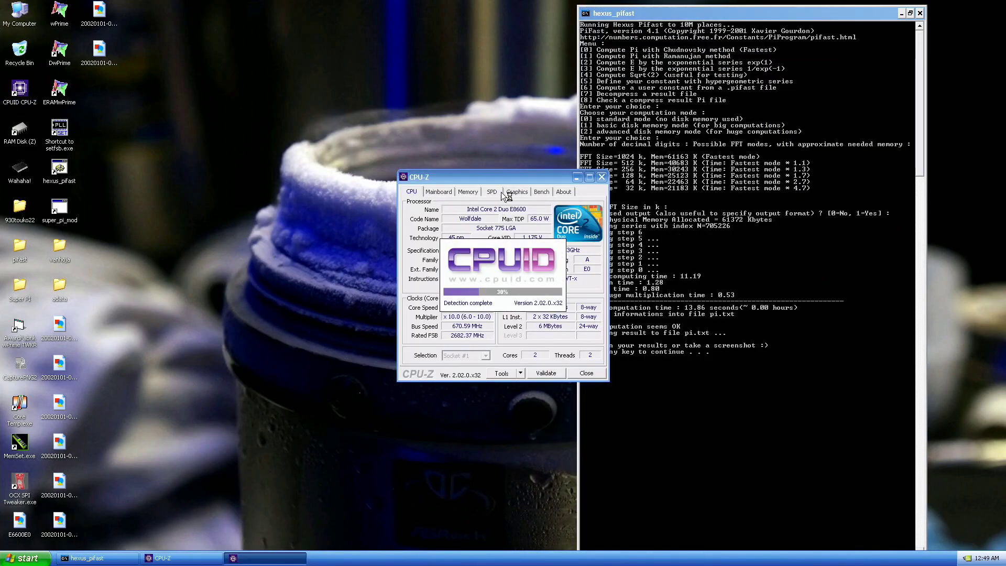
{"action": "left_click_drag", "start_coordinate": [502, 176], "coordinate": [199, 26]}
{"action": "left_click", "coordinate": [467, 191]}
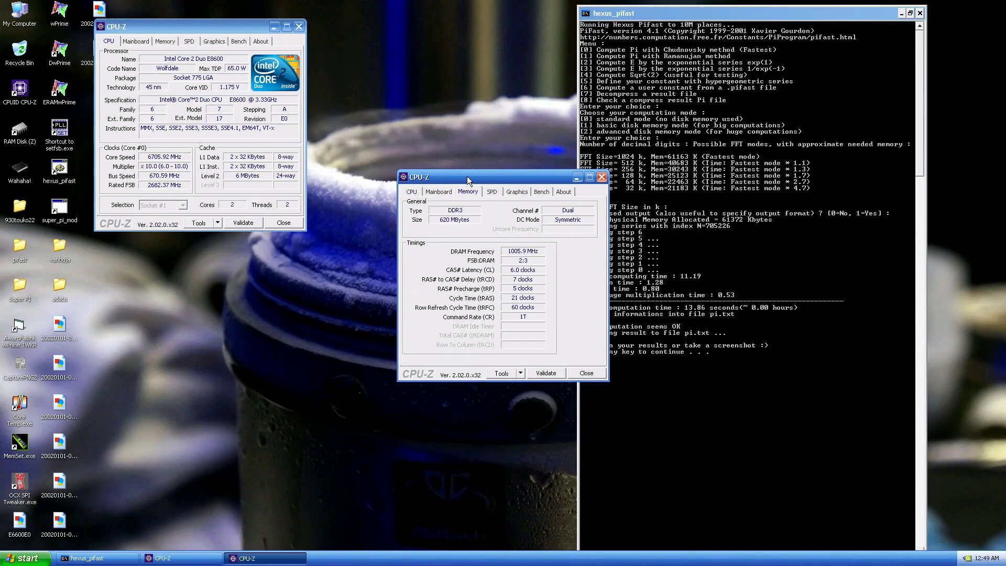
{"action": "left_click_drag", "start_coordinate": [467, 176], "coordinate": [415, 15]}
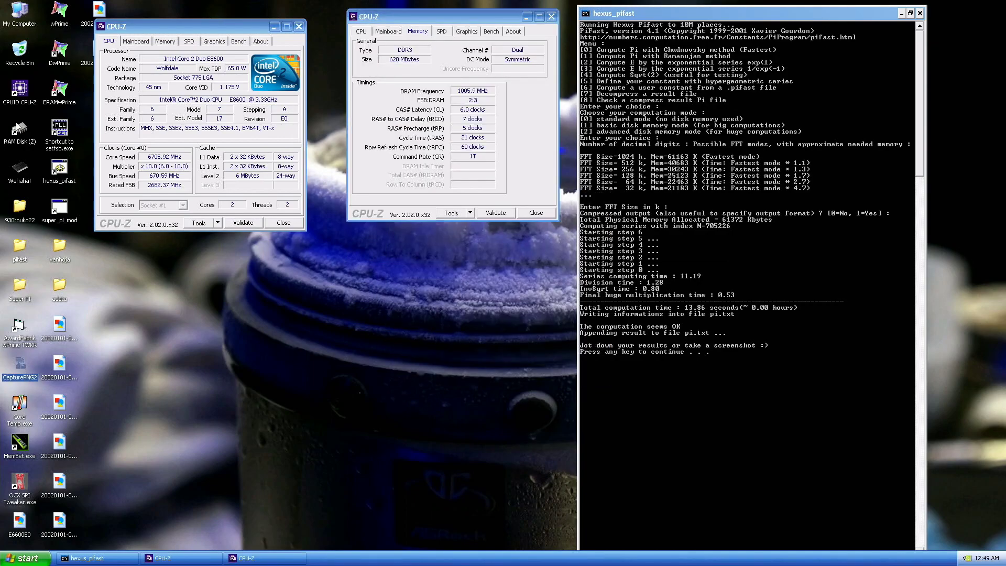
- Add a third CPU-Z window on Mainboard below the first, screenshot, and move the new console right
{"action": "double_click", "coordinate": [20, 92]}
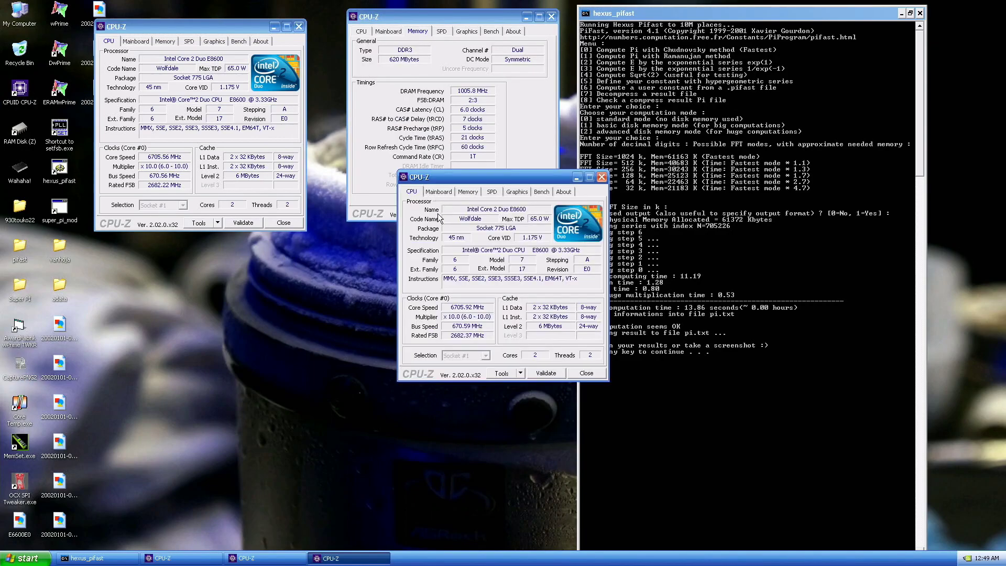
{"action": "left_click", "coordinate": [440, 191]}
{"action": "left_click_drag", "start_coordinate": [476, 179], "coordinate": [171, 255]}
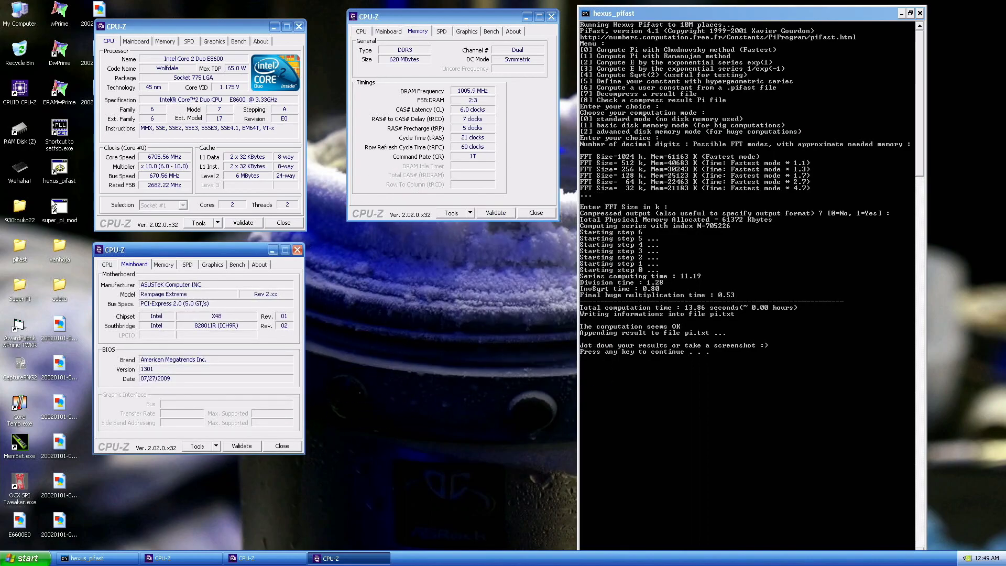
{"action": "left_click", "coordinate": [23, 369]}
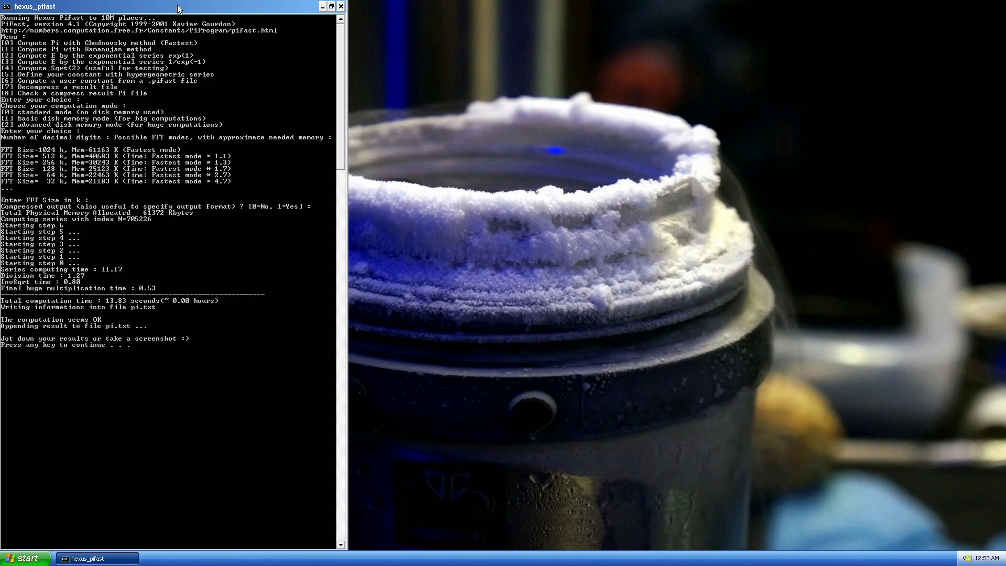
{"action": "left_click_drag", "start_coordinate": [178, 8], "coordinate": [721, 12]}
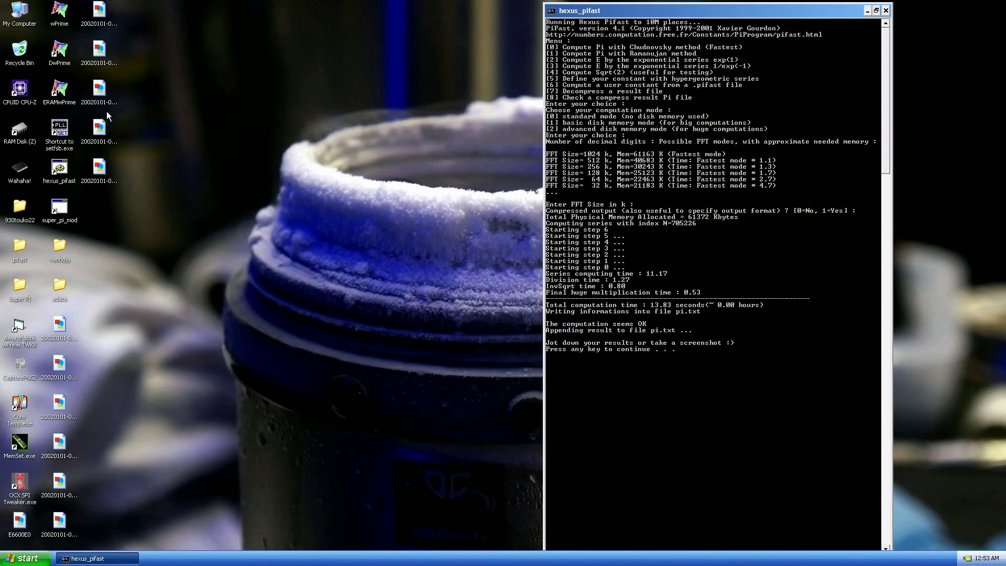
- Position the CPU and Mainboard CPU-Z windows along the top and capture a screenshot of the results
{"action": "left_click_drag", "start_coordinate": [198, 19], "coordinate": [174, 19]}
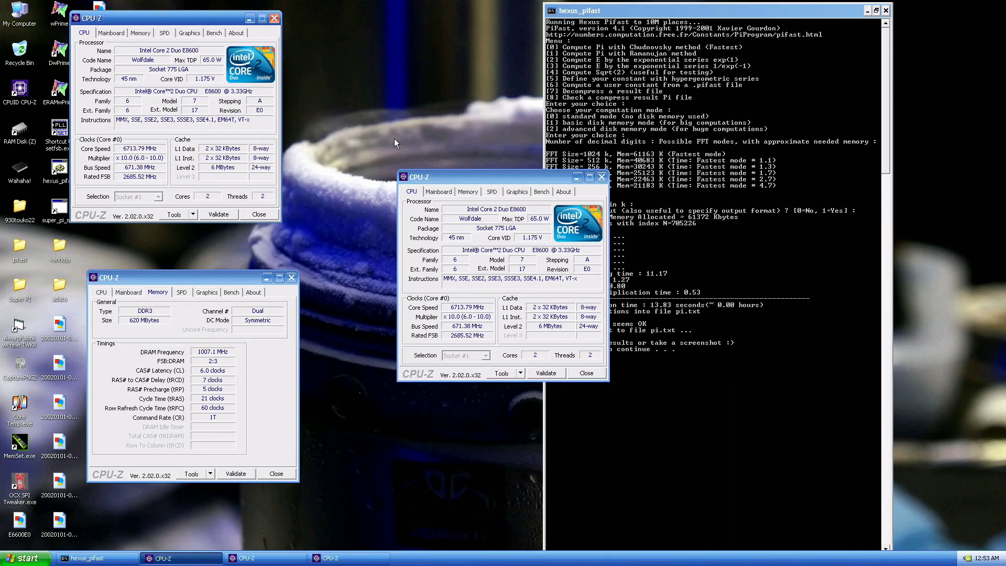
{"action": "left_click", "coordinate": [437, 191]}
{"action": "left_click_drag", "start_coordinate": [450, 178], "coordinate": [361, 20]}
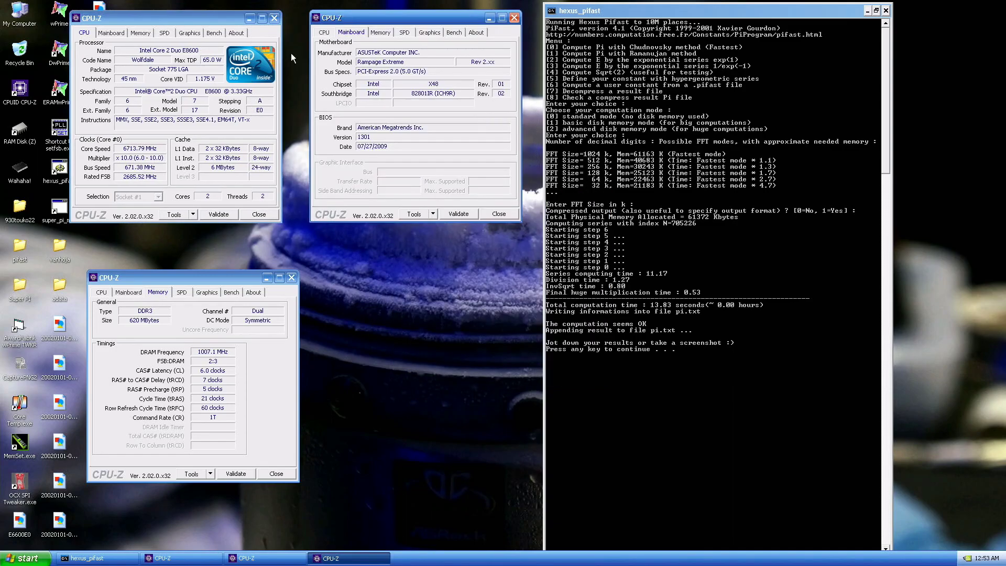
{"action": "double_click", "coordinate": [20, 367]}
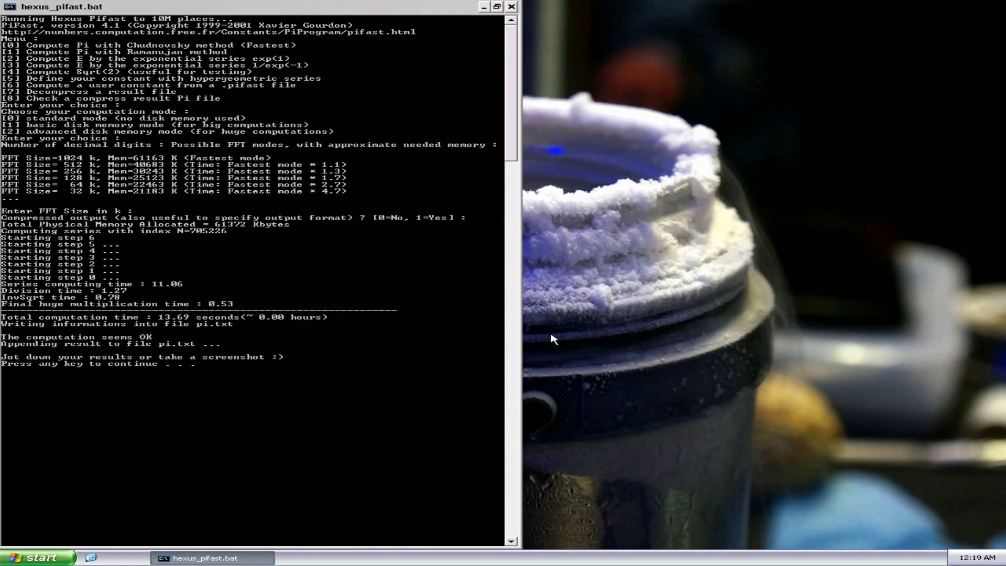
- Move the 13.69-second PiFast console right and place CPU-Z CPU (top-left) and Memory (lower-left) windows
{"action": "left_click_drag", "start_coordinate": [184, 15], "coordinate": [655, 25]}
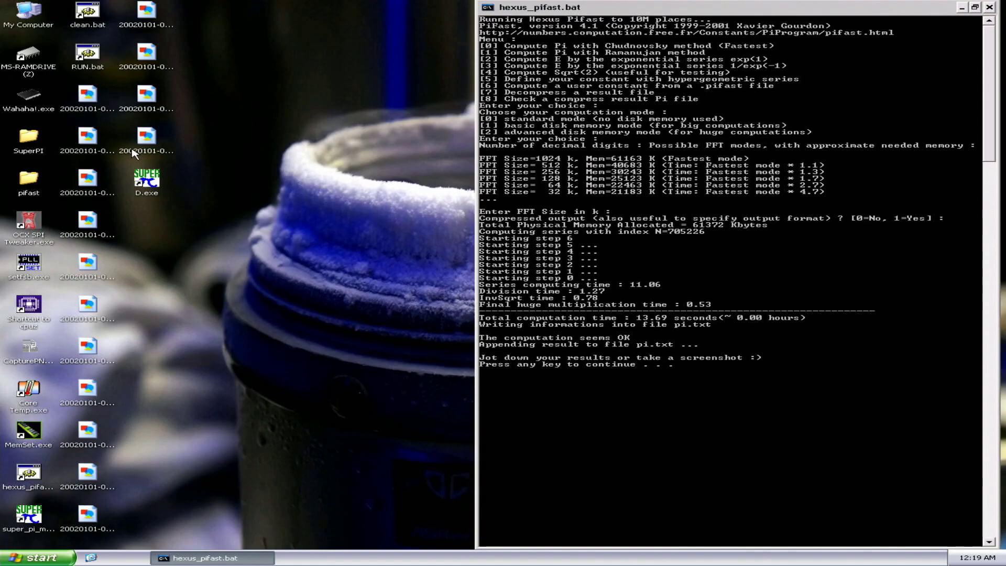
{"action": "double_click", "coordinate": [32, 304]}
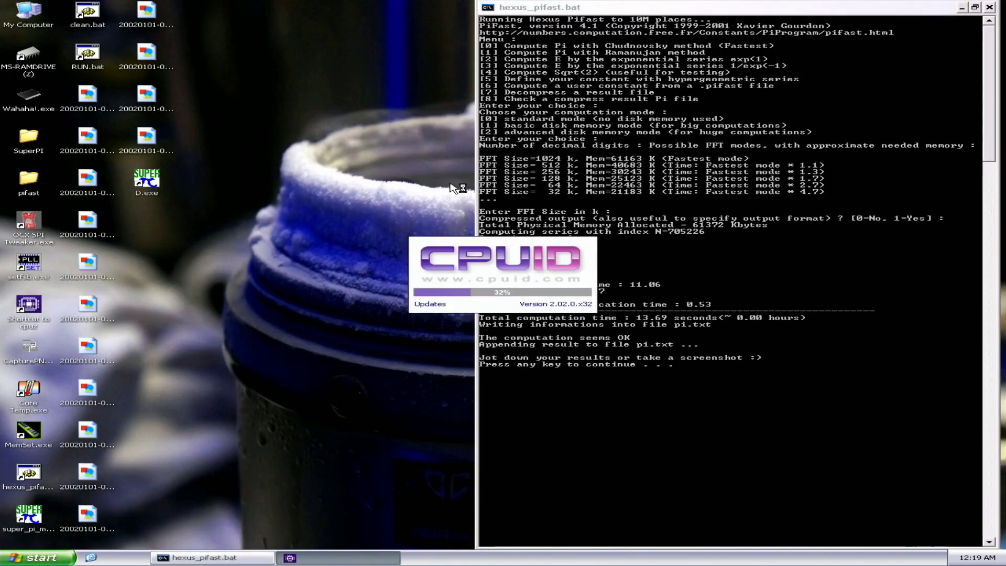
{"action": "left_click_drag", "start_coordinate": [465, 169], "coordinate": [259, 17]}
{"action": "double_click", "coordinate": [24, 313]}
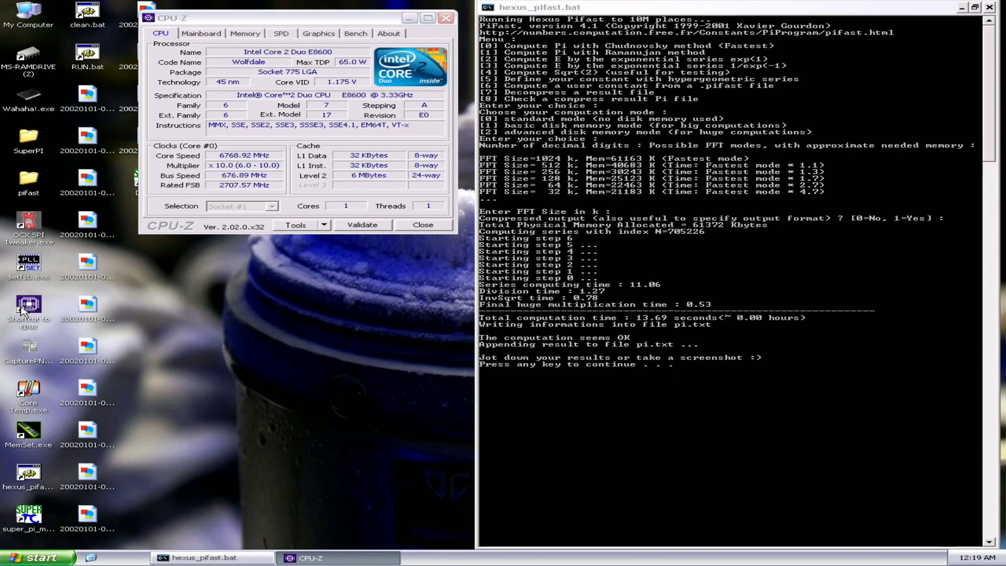
{"action": "left_click", "coordinate": [451, 186]}
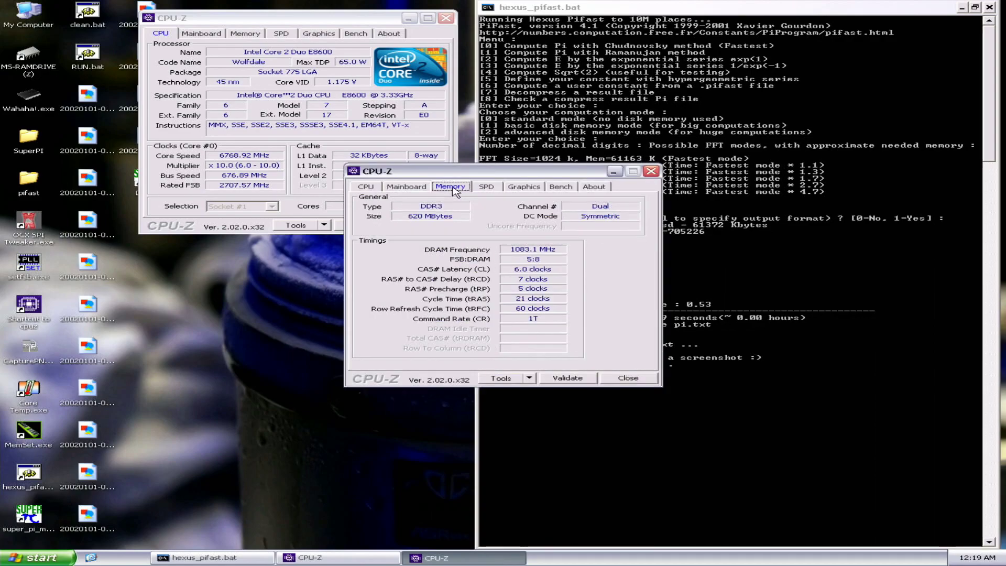
{"action": "left_click_drag", "start_coordinate": [464, 176], "coordinate": [222, 259]}
- Open a third CPU-Z on the Mainboard tab at the lower right and screenshot the 6769 MHz setup
{"action": "left_click", "coordinate": [28, 356]}
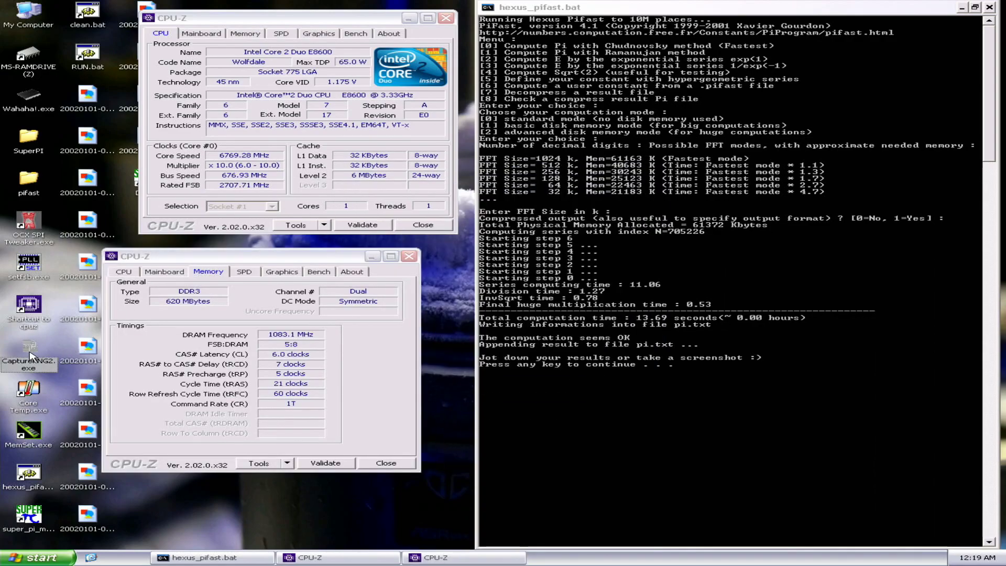
{"action": "double_click", "coordinate": [29, 314]}
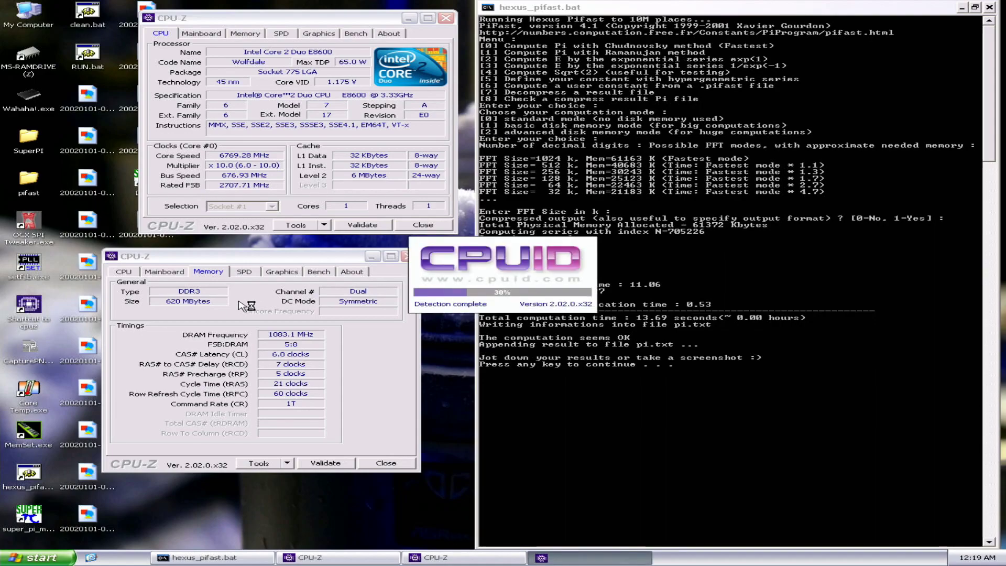
{"action": "left_click", "coordinate": [406, 186]}
{"action": "left_click_drag", "start_coordinate": [413, 175], "coordinate": [554, 390]}
{"action": "left_click", "coordinate": [46, 347]}
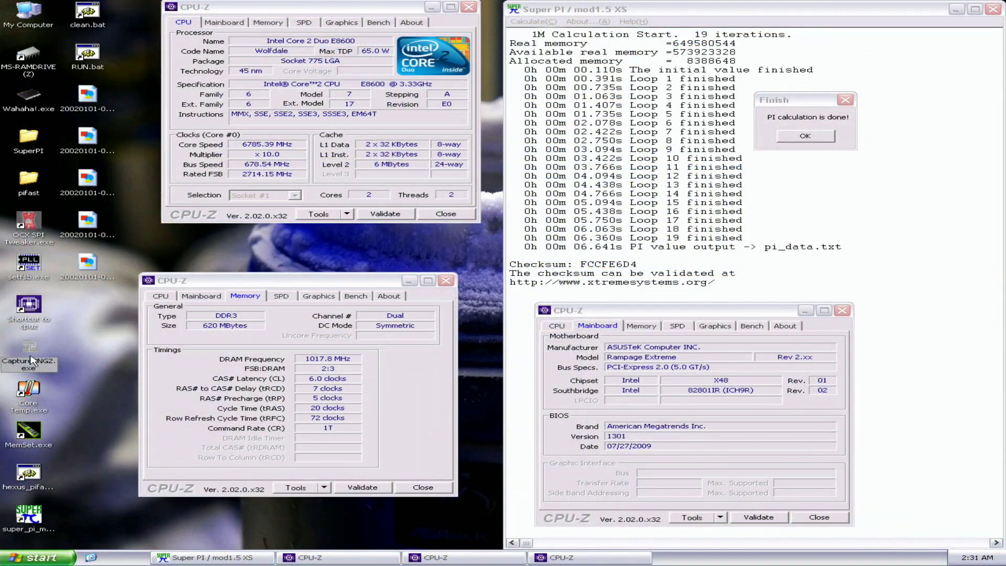
- Close the Mainboard and Memory CPU-Z windows, dismiss the Finish message, and shrink the Super PI window
{"action": "left_click", "coordinate": [819, 517]}
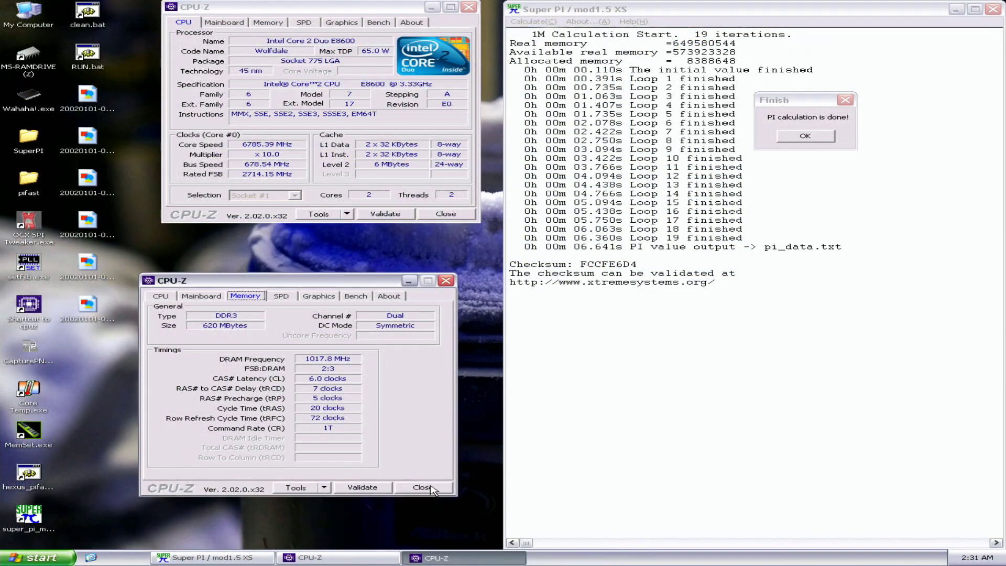
{"action": "left_click", "coordinate": [429, 488]}
{"action": "left_click", "coordinate": [807, 136]}
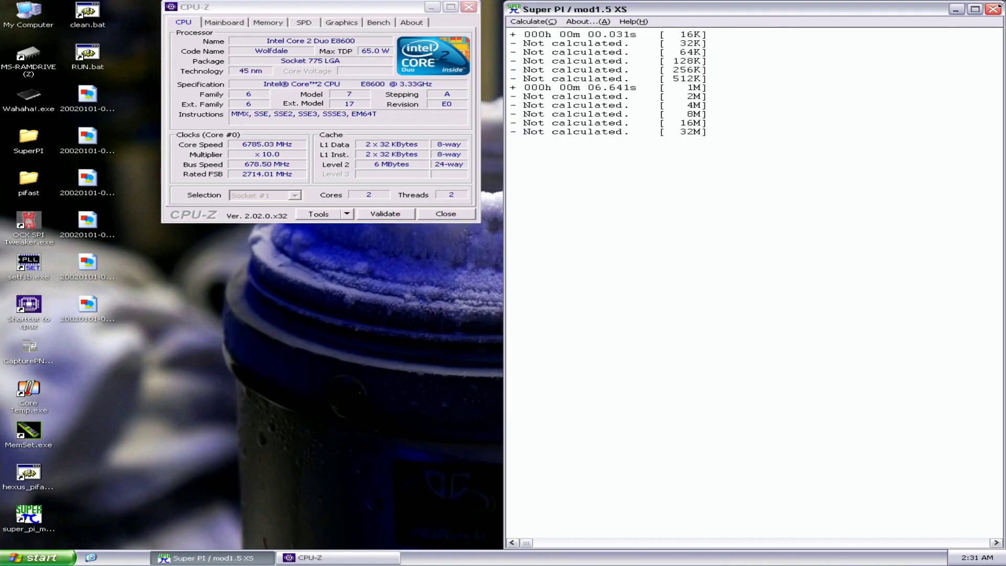
{"action": "left_click_drag", "start_coordinate": [1001, 2], "coordinate": [899, 42]}
{"action": "left_click_drag", "start_coordinate": [681, 47], "coordinate": [724, 6]}
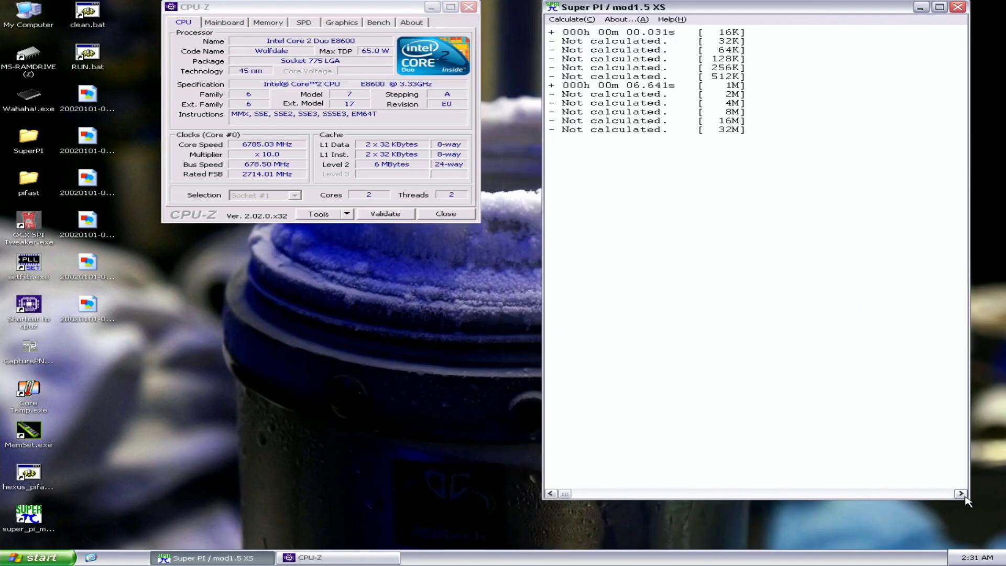
{"action": "left_click_drag", "start_coordinate": [968, 496], "coordinate": [857, 219]}
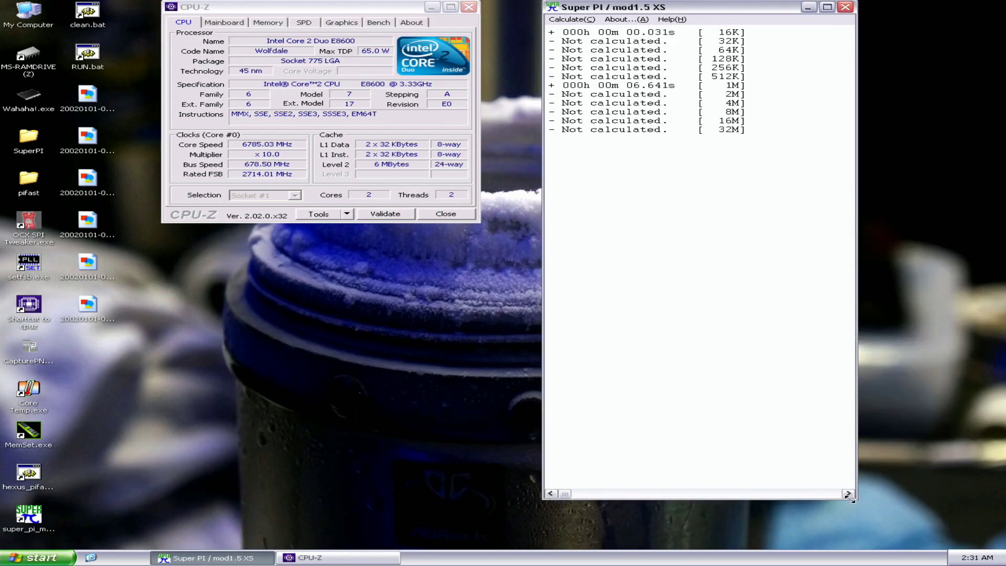
- Start a new Super PI calculation set to 1M digits
{"action": "left_click", "coordinate": [571, 19]}
{"action": "left_click", "coordinate": [570, 30]}
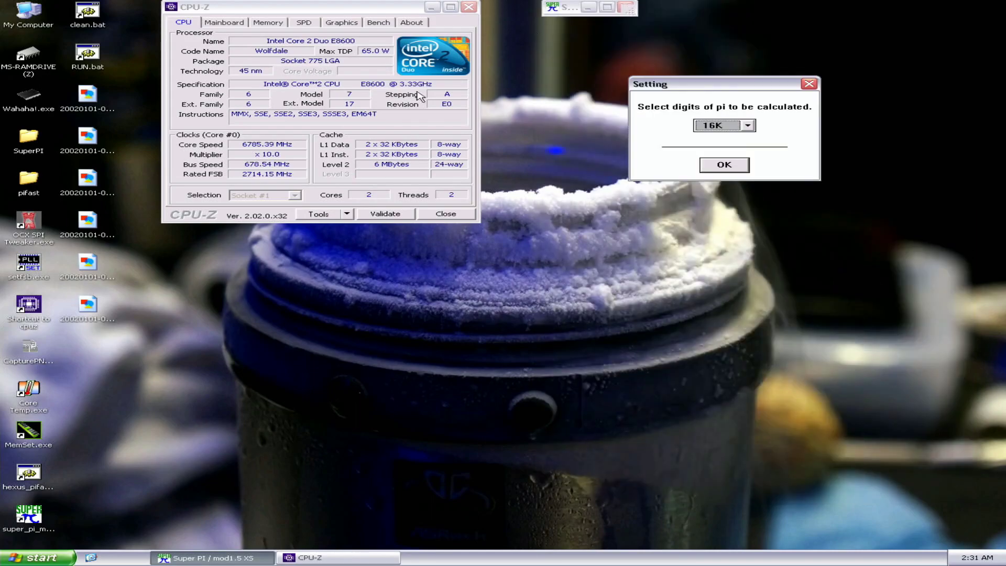
{"action": "key", "text": "Down"}
{"action": "key", "text": "Down"}
{"action": "key", "text": "Down"}
{"action": "key", "text": "Down"}
{"action": "key", "text": "Down"}
{"action": "key", "text": "Down"}
{"action": "key", "text": "Return"}
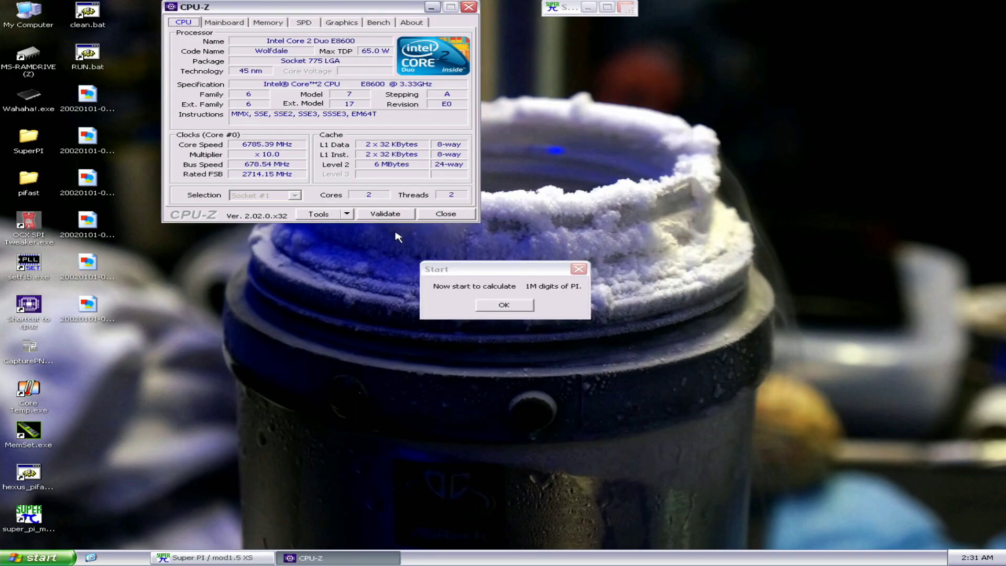
- Close CPU-Z and use SetFSB to raise the bus to 680.1 MHz, about 6801 MHz core
{"action": "left_click", "coordinate": [445, 214]}
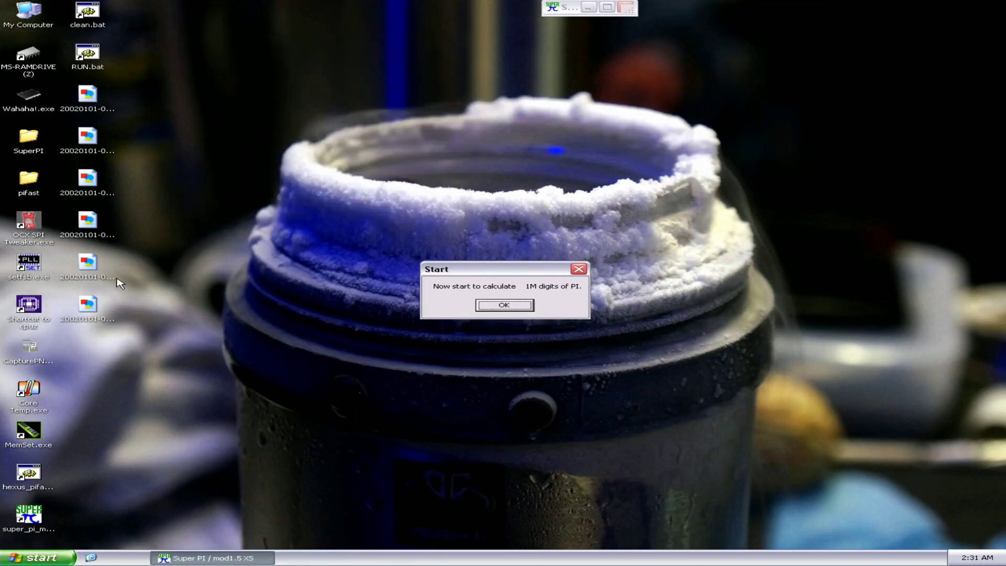
{"action": "double_click", "coordinate": [28, 265]}
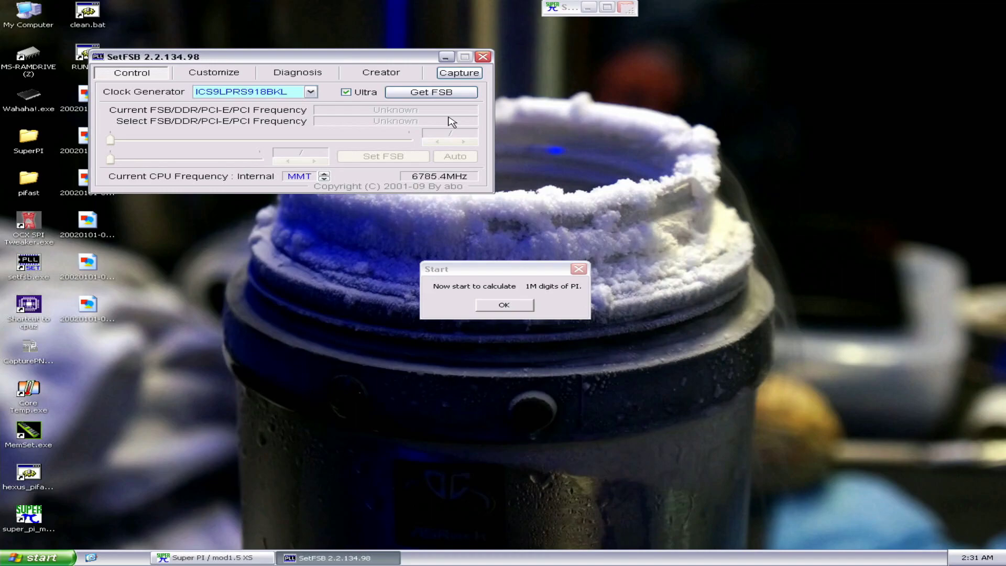
{"action": "left_click", "coordinate": [451, 94]}
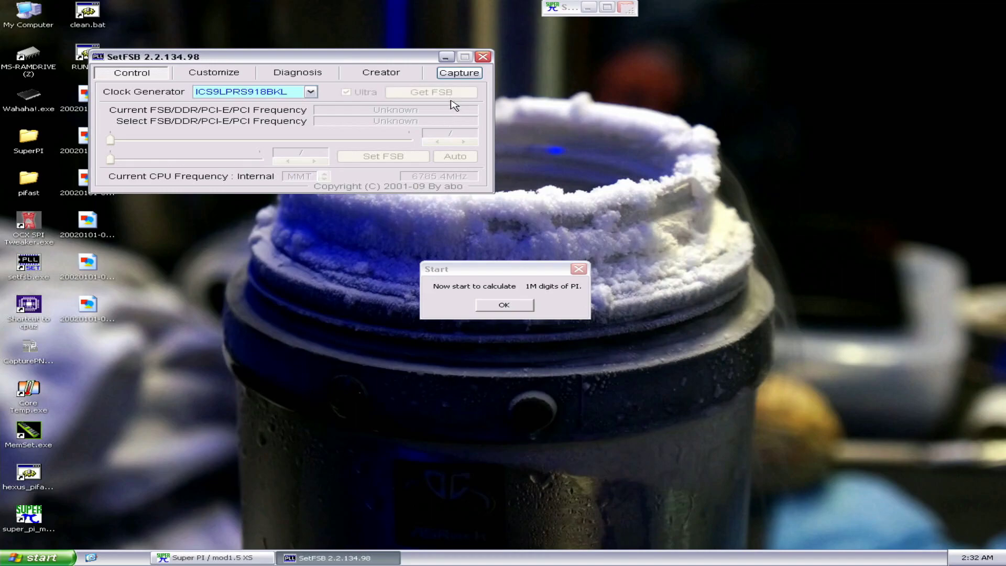
{"action": "left_click", "coordinate": [464, 142]}
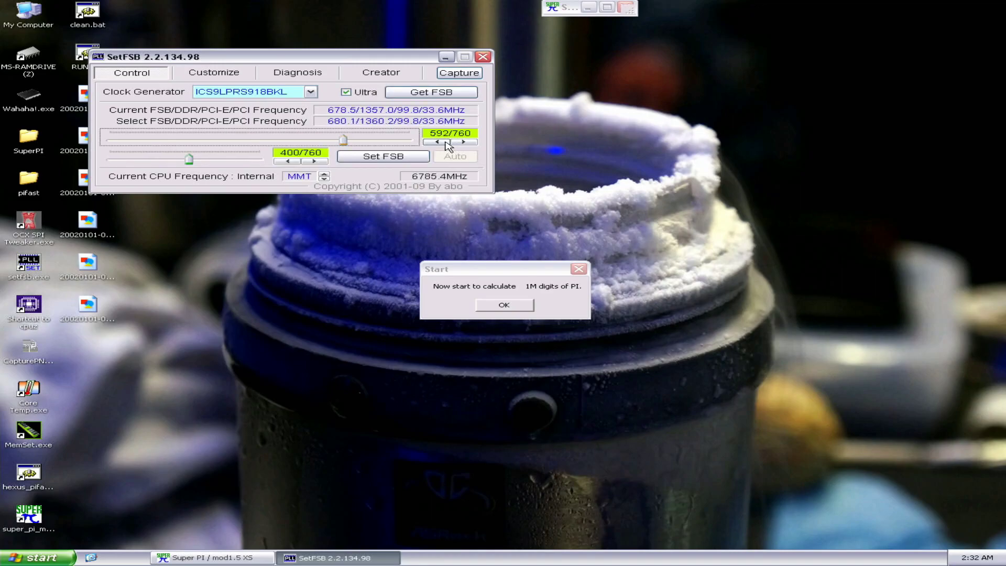
{"action": "left_click", "coordinate": [384, 156]}
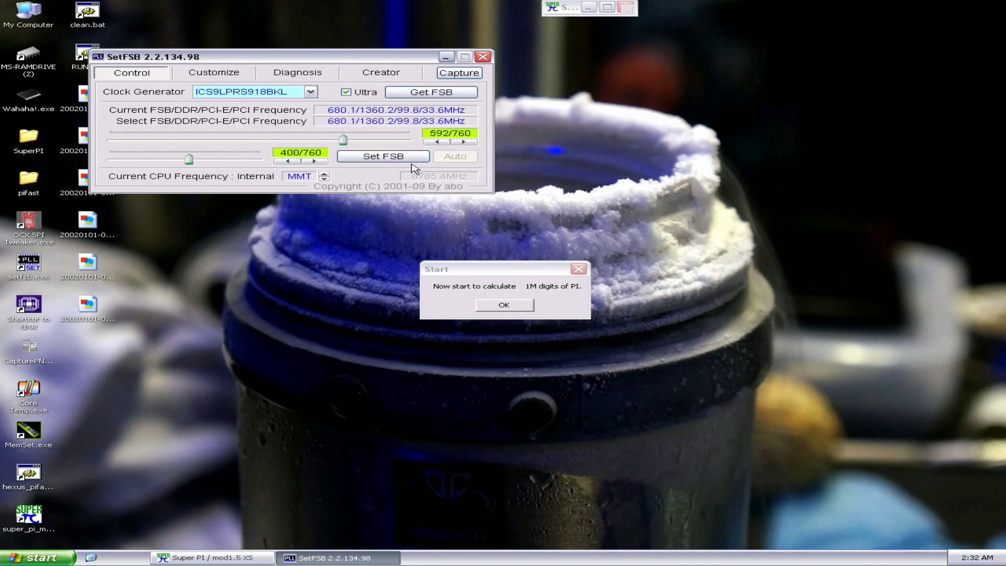
{"action": "left_click", "coordinate": [482, 56]}
{"action": "left_click_drag", "start_coordinate": [515, 275], "coordinate": [562, 215]}
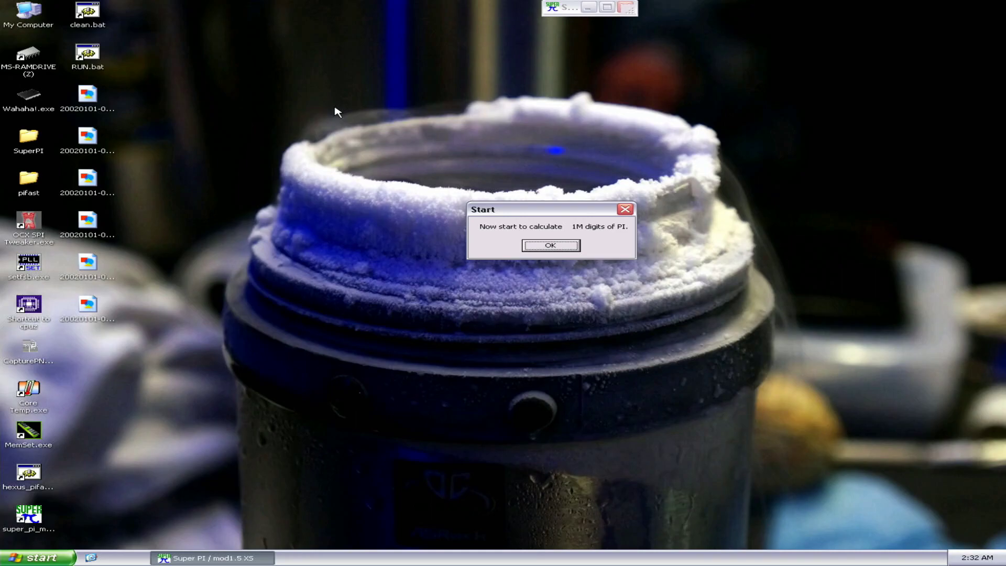
- Run the Super PI 1M calculation, finishing in 6.625 s, and tile the windows vertically
{"action": "key", "text": "Return"}
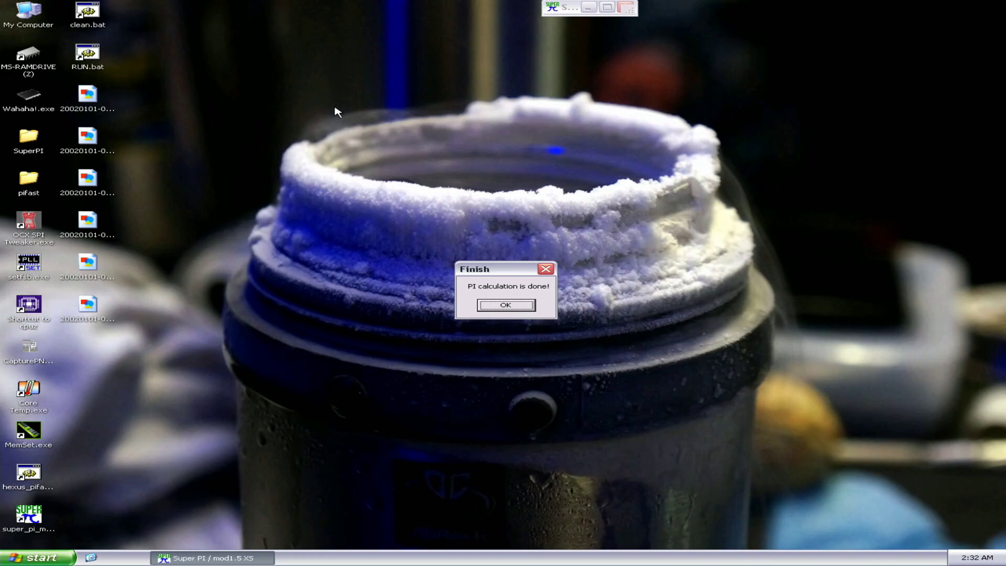
{"action": "right_click", "coordinate": [543, 557]}
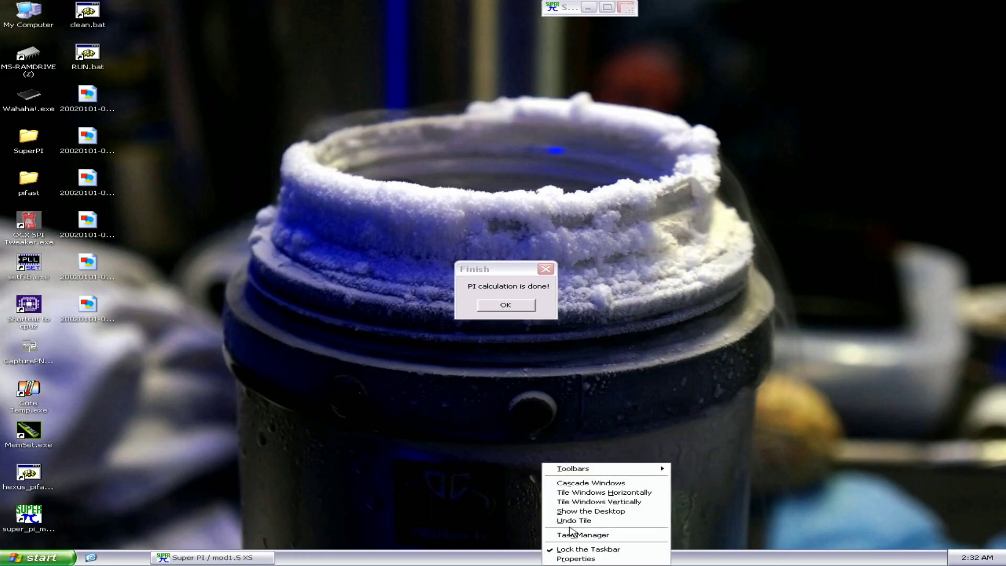
{"action": "left_click", "coordinate": [588, 502]}
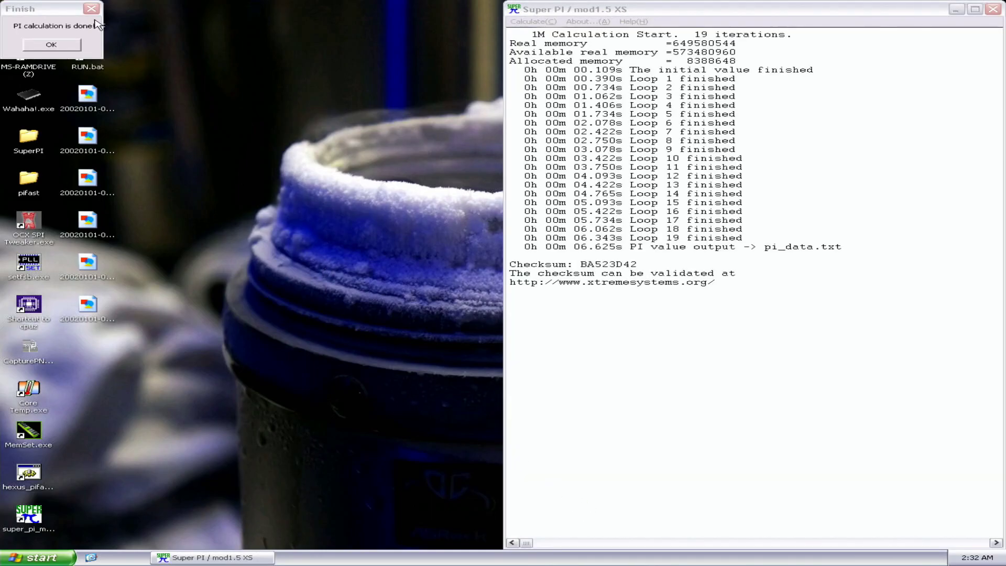
- Place a CPU-Z window on the CPU tab beside the Super PI log, with a Memory-tab instance below it
{"action": "left_click_drag", "start_coordinate": [58, 8], "coordinate": [869, 130]}
{"action": "double_click", "coordinate": [28, 304]}
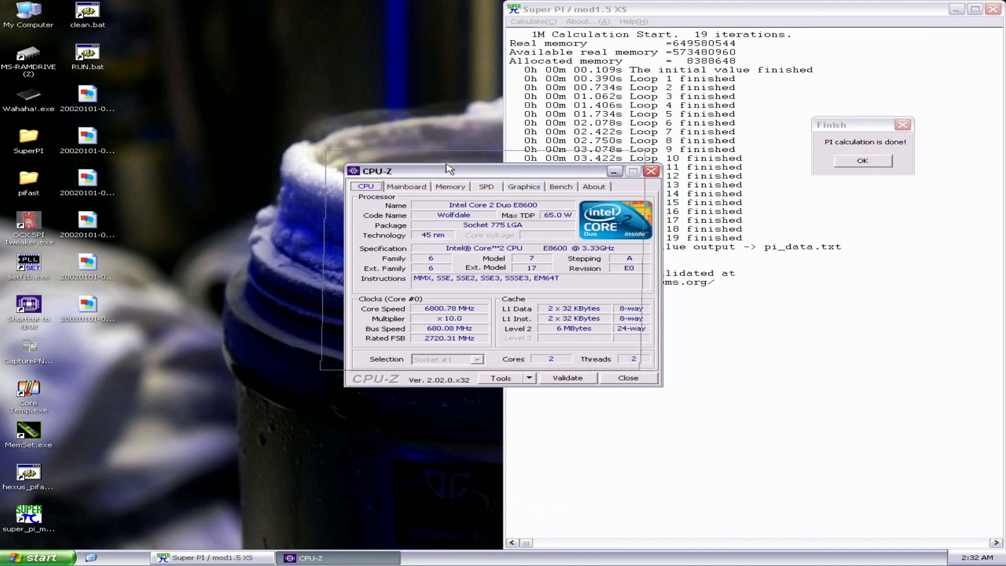
{"action": "left_click_drag", "start_coordinate": [456, 168], "coordinate": [281, 30]}
{"action": "double_click", "coordinate": [34, 329]}
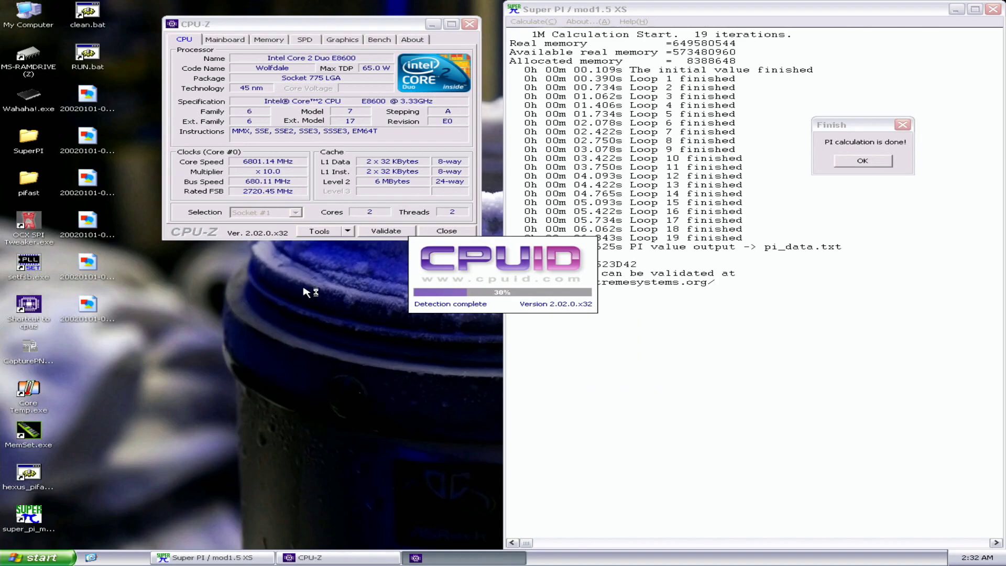
{"action": "left_click", "coordinate": [449, 187]}
{"action": "left_click_drag", "start_coordinate": [466, 171], "coordinate": [233, 264]}
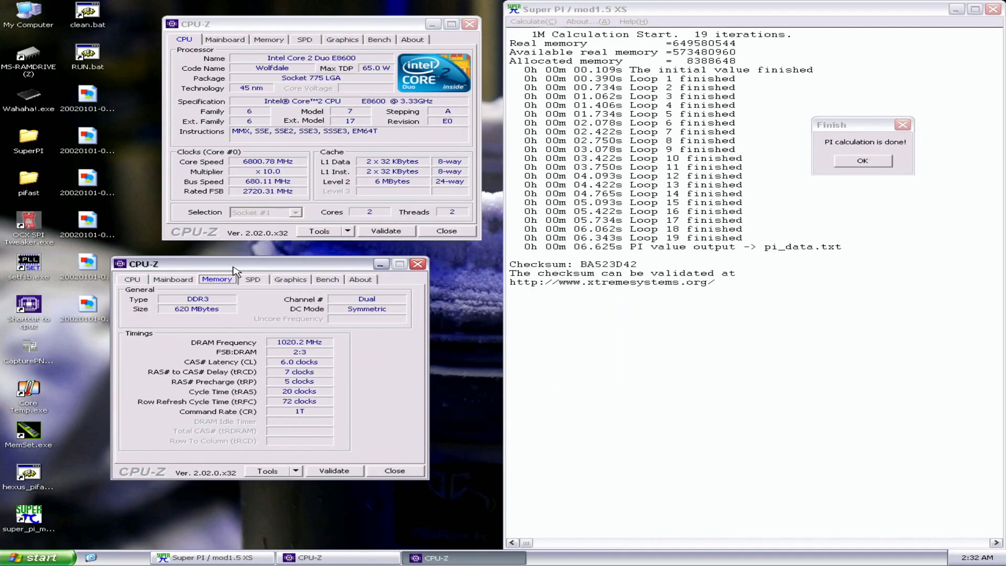
- Add a Mainboard-tab CPU-Z window under the log and capture screenshots with CapturePNG2.exe
{"action": "double_click", "coordinate": [29, 305]}
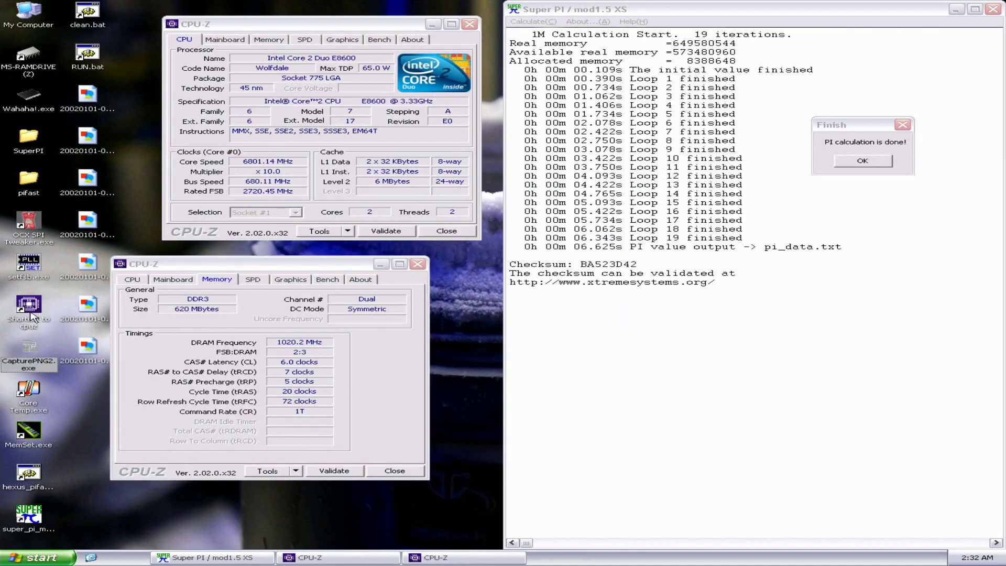
{"action": "left_click", "coordinate": [406, 186]}
{"action": "left_click_drag", "start_coordinate": [419, 175], "coordinate": [624, 309]}
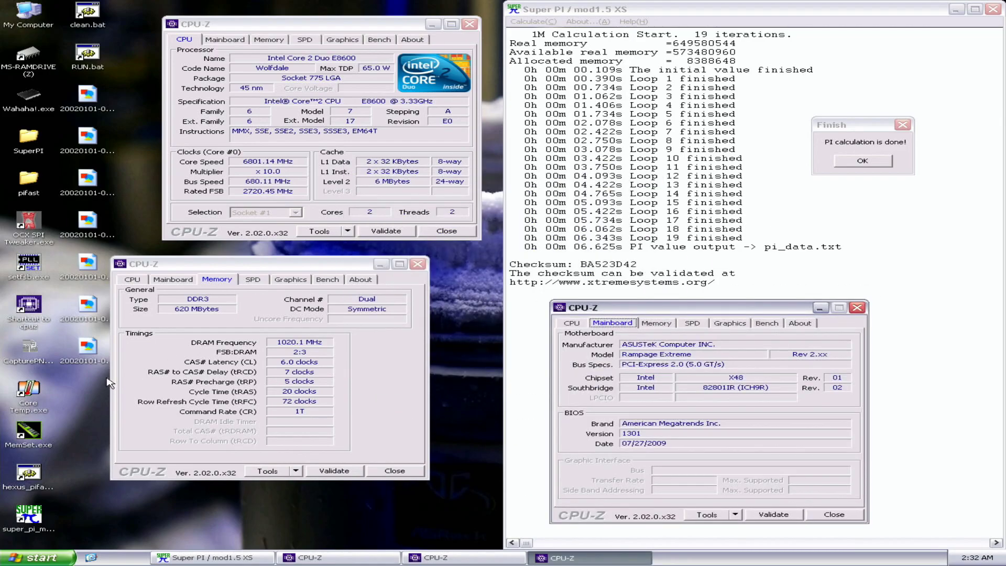
{"action": "left_click", "coordinate": [23, 365]}
{"action": "double_click", "coordinate": [32, 355]}
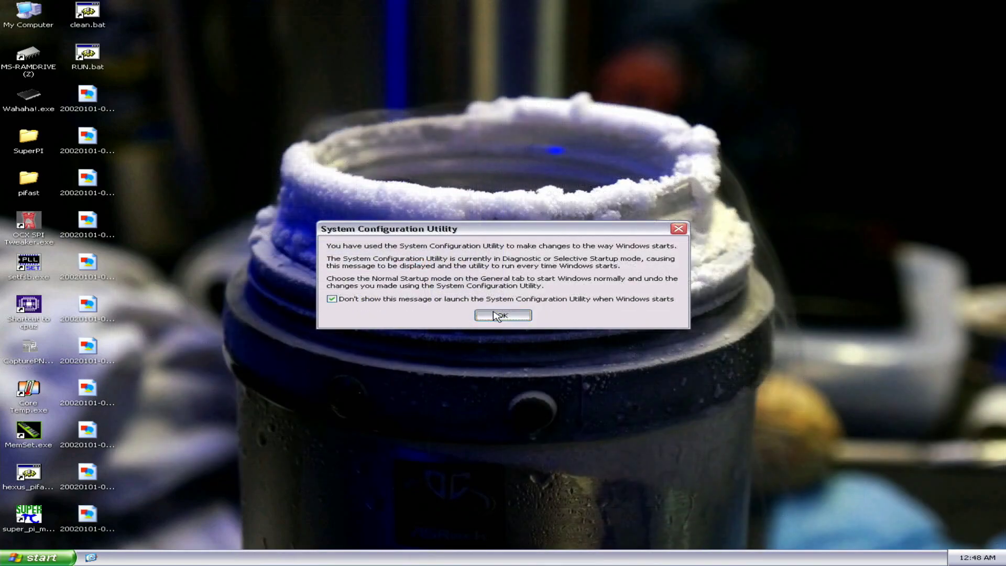
{"action": "left_click", "coordinate": [504, 329]}
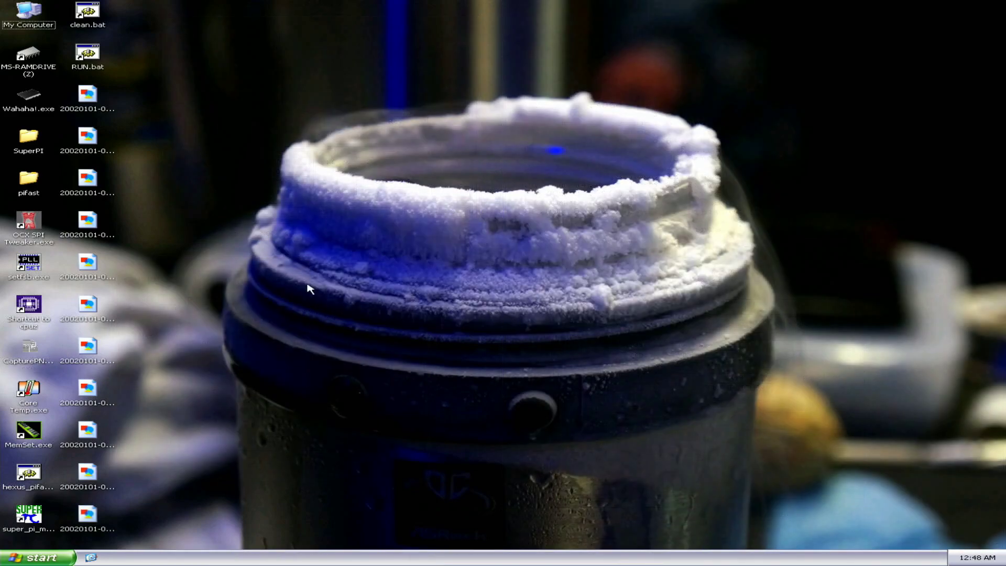
- Relaunch CPU-Z to show the E8600 at 6930 MHz on a 693 MHz bus with one core and one thread
{"action": "double_click", "coordinate": [28, 305]}
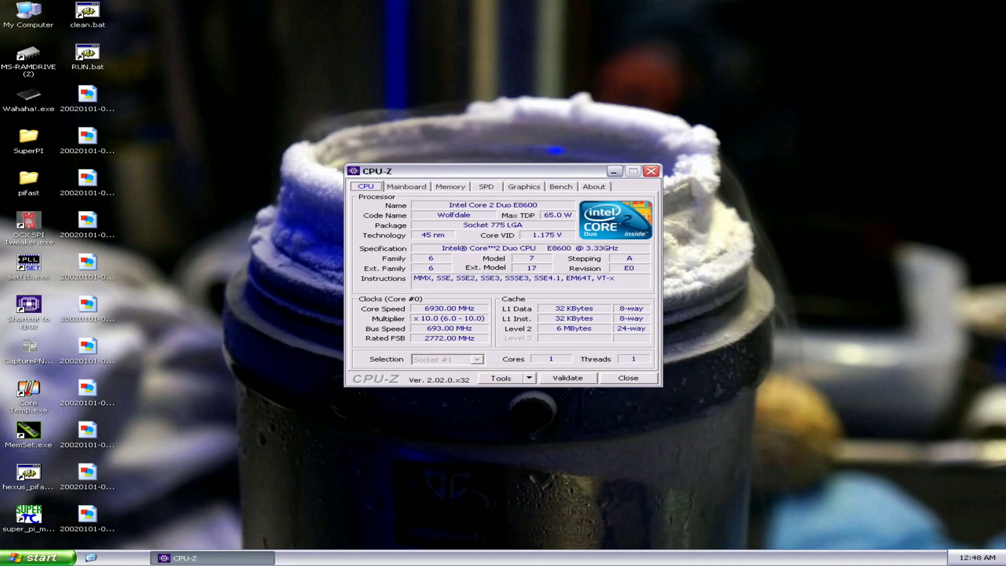
{"action": "left_click", "coordinate": [33, 556]}
{"action": "left_click", "coordinate": [180, 515]}
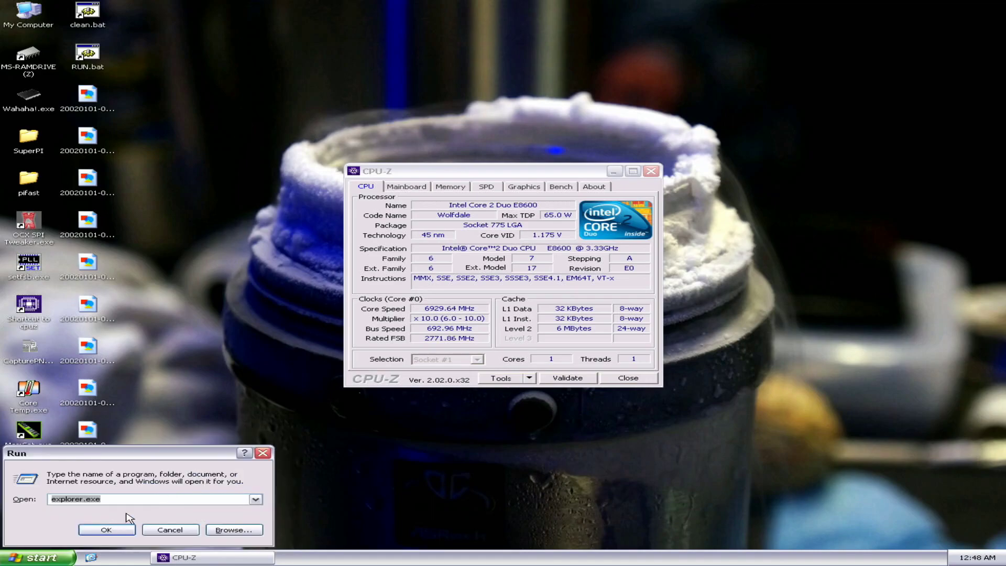
{"action": "type", "text": "m"}
{"action": "left_click", "coordinate": [128, 517]}
{"action": "key", "text": "Return"}
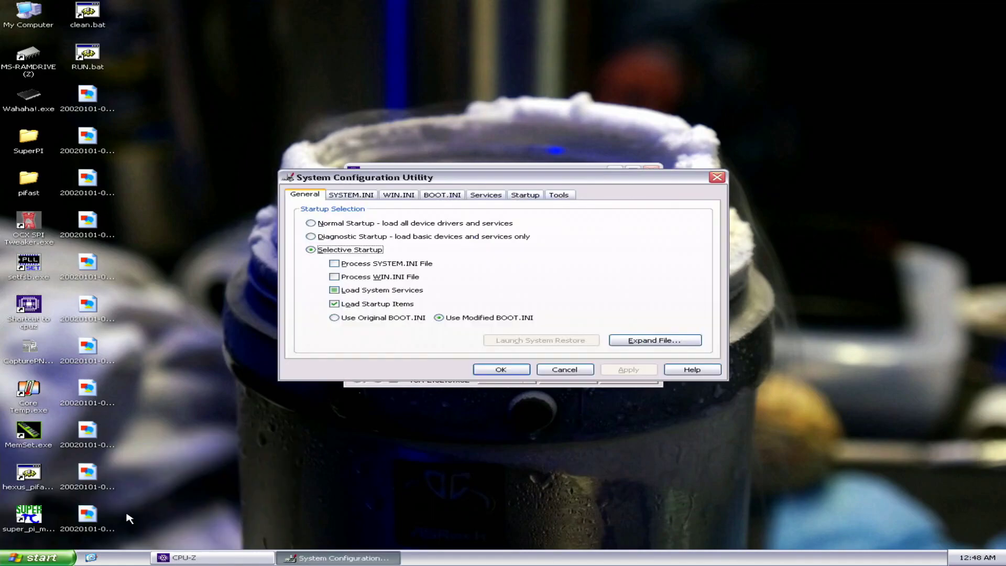
{"action": "left_click", "coordinate": [443, 195]}
{"action": "left_click", "coordinate": [530, 344]}
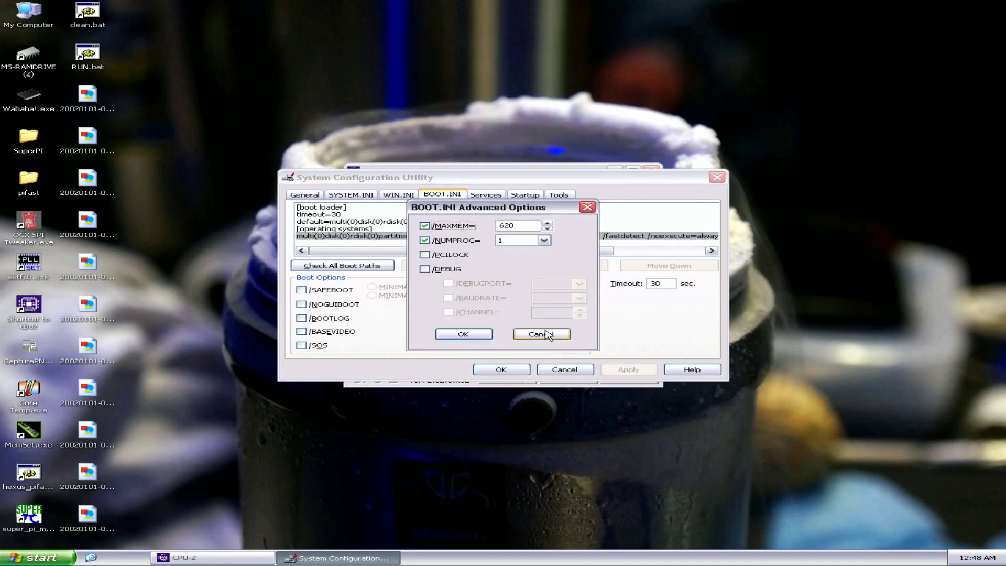
{"action": "left_click", "coordinate": [542, 333]}
{"action": "left_click", "coordinate": [570, 370]}
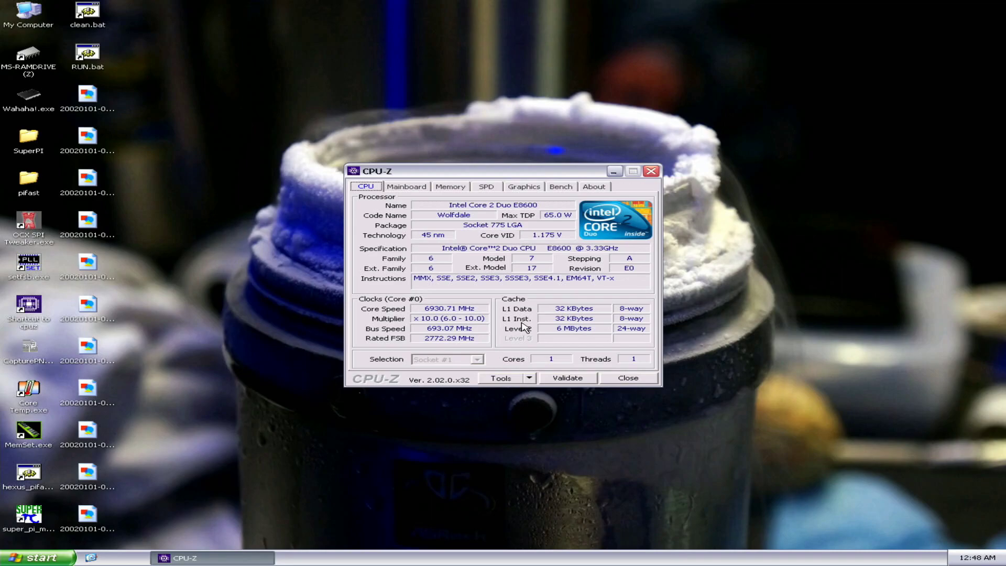
- Review the Memory and Mainboard tabs, return to the CPU tab at 6930 MHz, and move the window up-right
{"action": "left_click", "coordinate": [449, 187]}
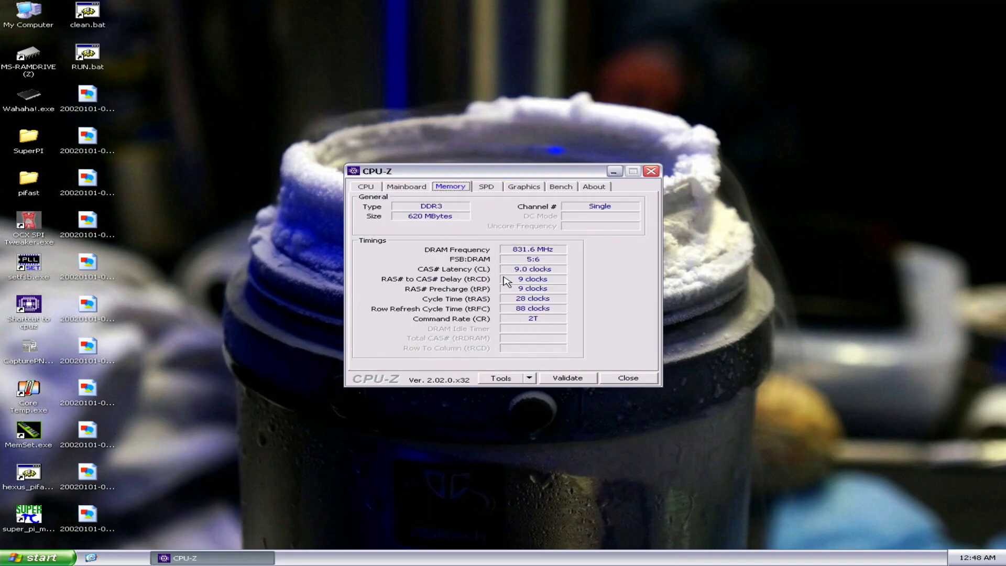
{"action": "left_click", "coordinate": [411, 189]}
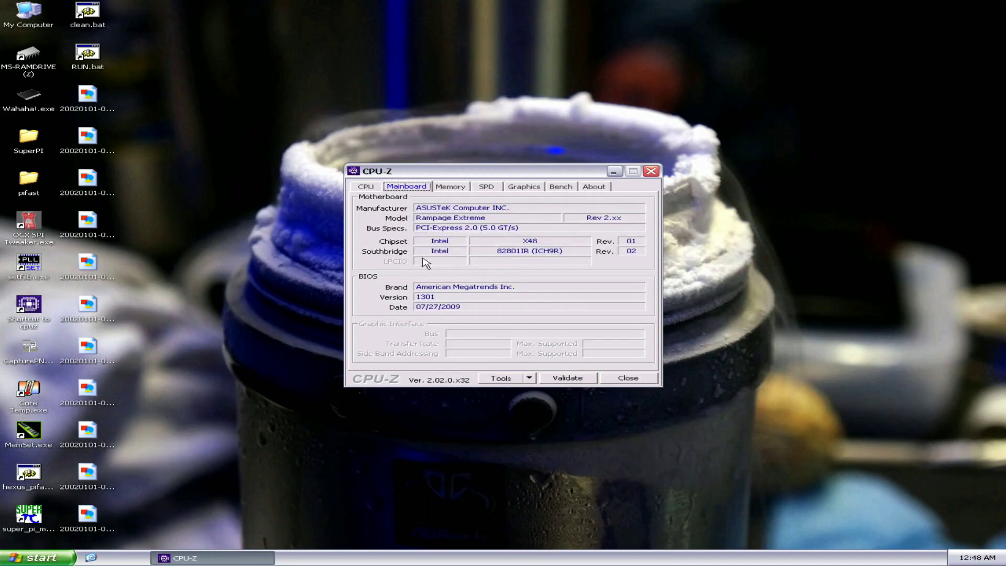
{"action": "left_click", "coordinate": [365, 189]}
{"action": "left_click_drag", "start_coordinate": [394, 173], "coordinate": [429, 125]}
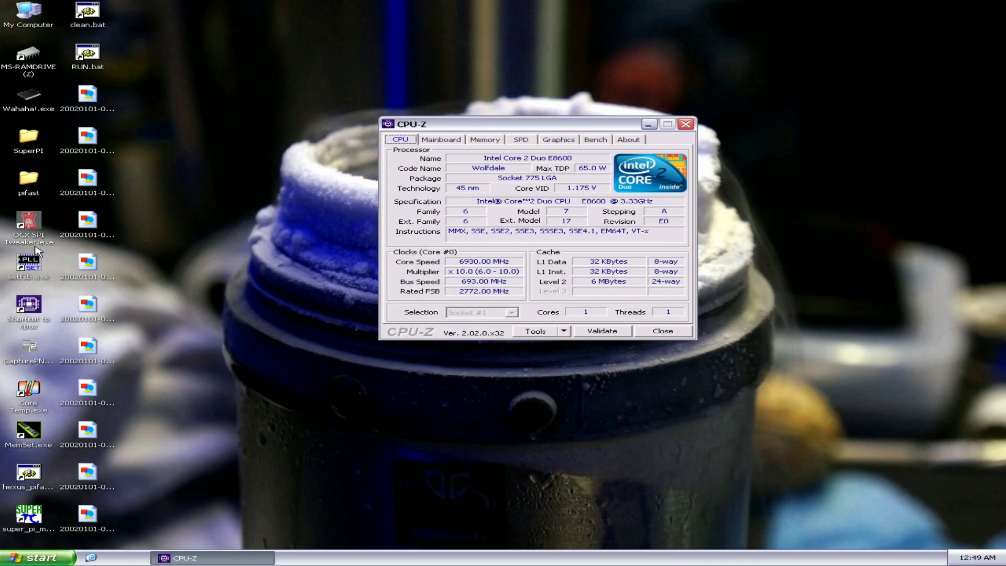
- In SetFSB, read the 693.0 MHz bus clock and set the FSB to 695.2 MHz
{"action": "double_click", "coordinate": [28, 263]}
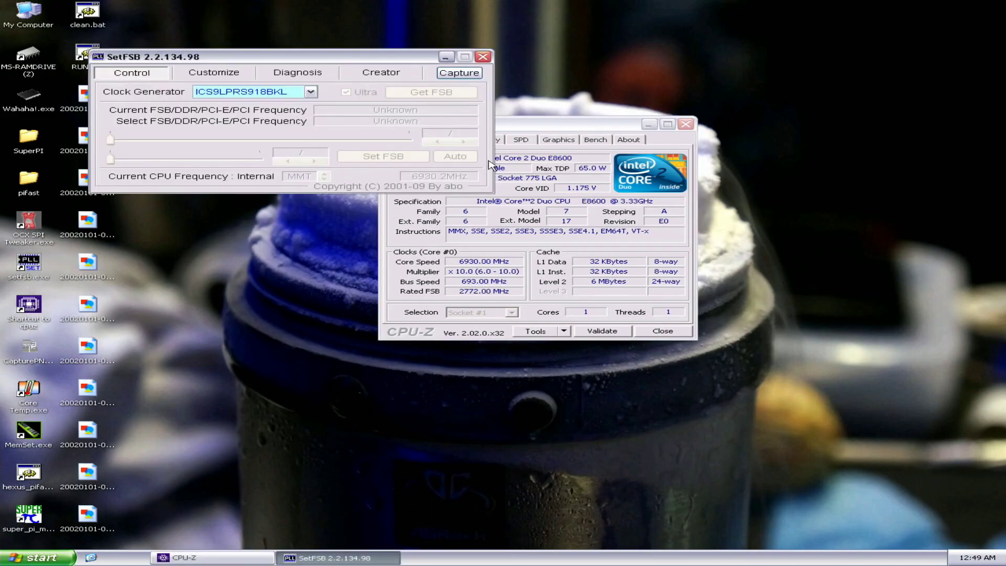
{"action": "left_click", "coordinate": [431, 92]}
{"action": "left_click", "coordinate": [463, 141]}
{"action": "left_click", "coordinate": [464, 141]}
{"action": "left_click", "coordinate": [421, 158]}
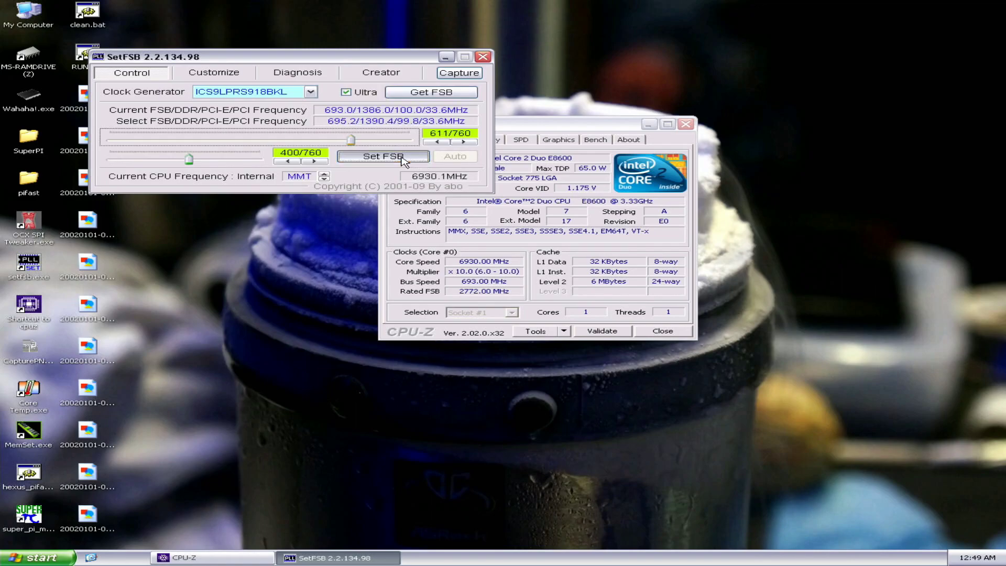